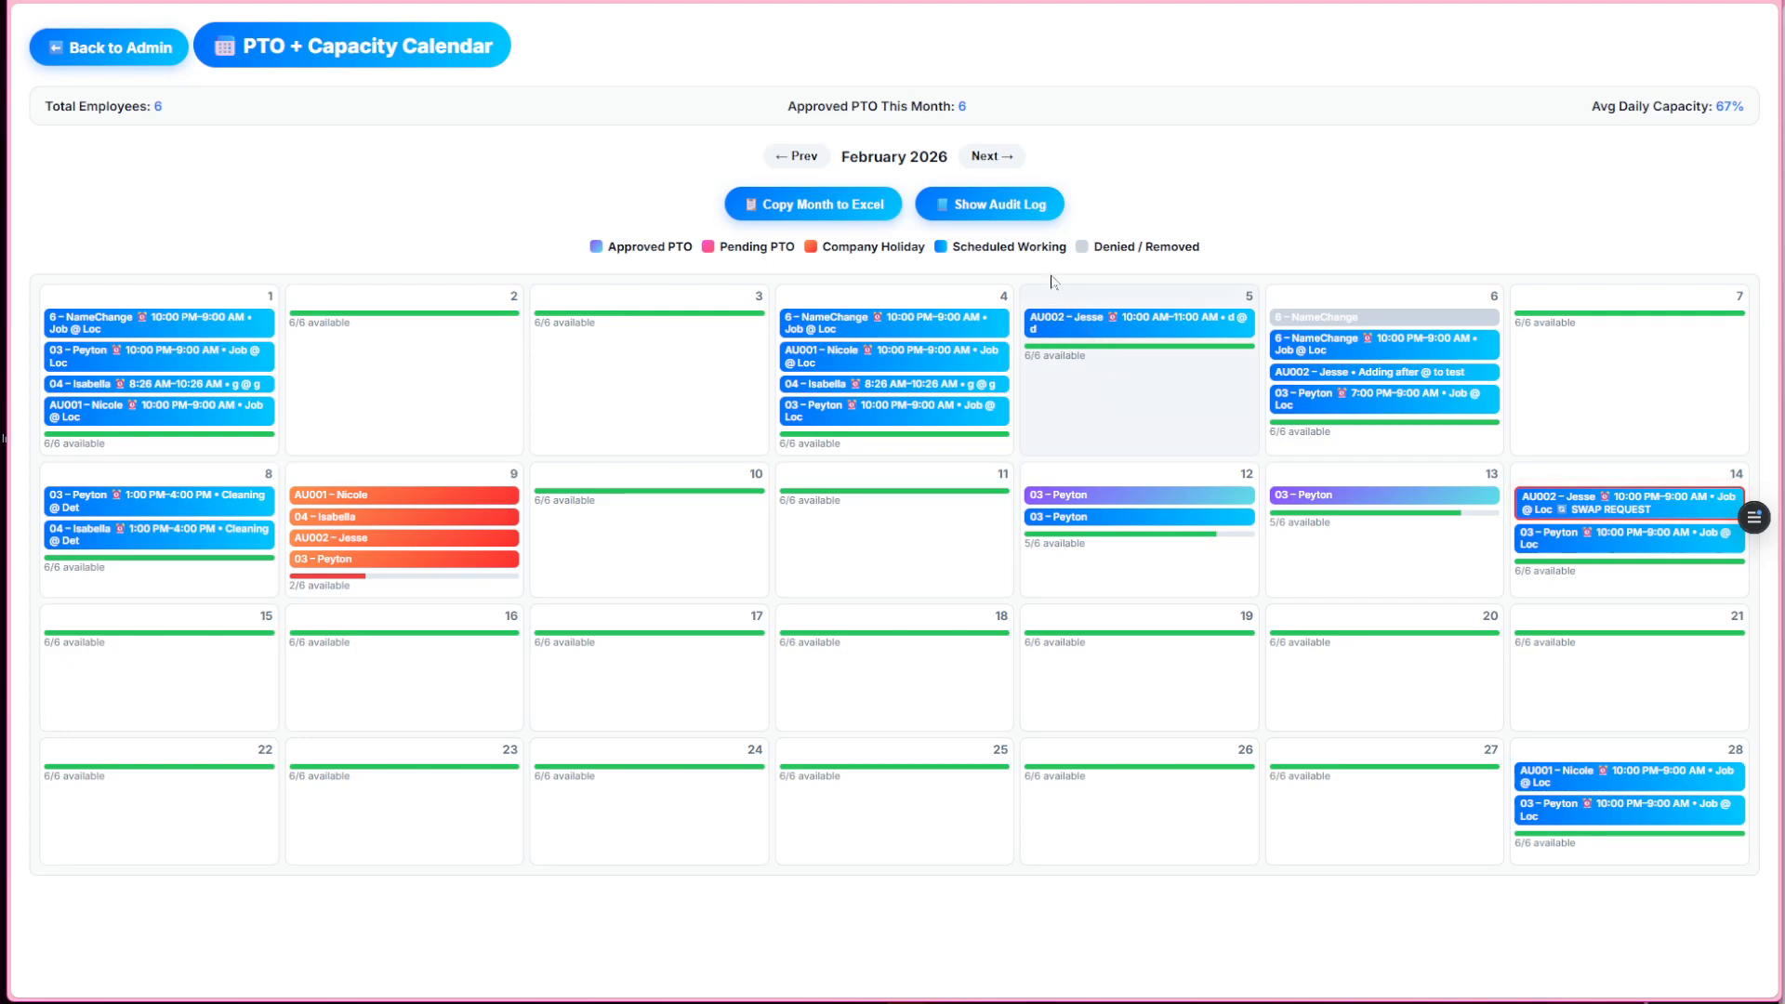
# Show the audit log below the February 2026 calendar, review its logged schedule changes, and hide it again.
pyautogui.click(1033, 207)
pyautogui.scroll(-8, 1597, 845)
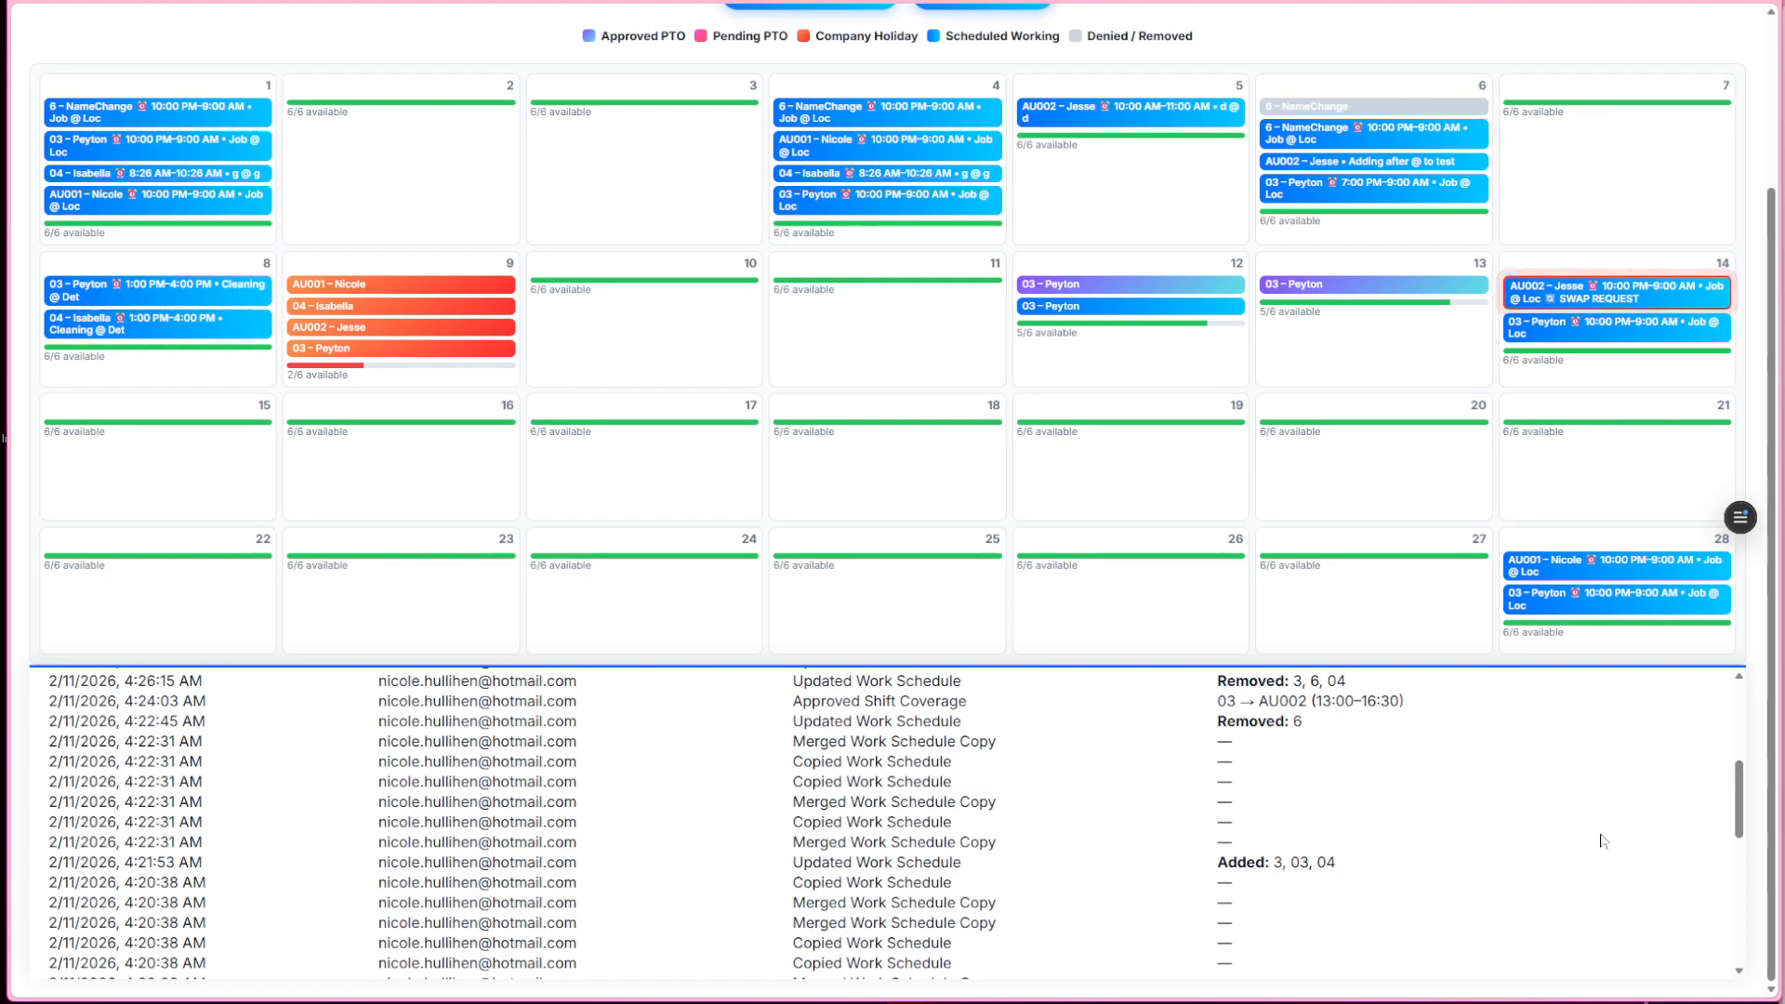
pyautogui.scroll(8, 1597, 844)
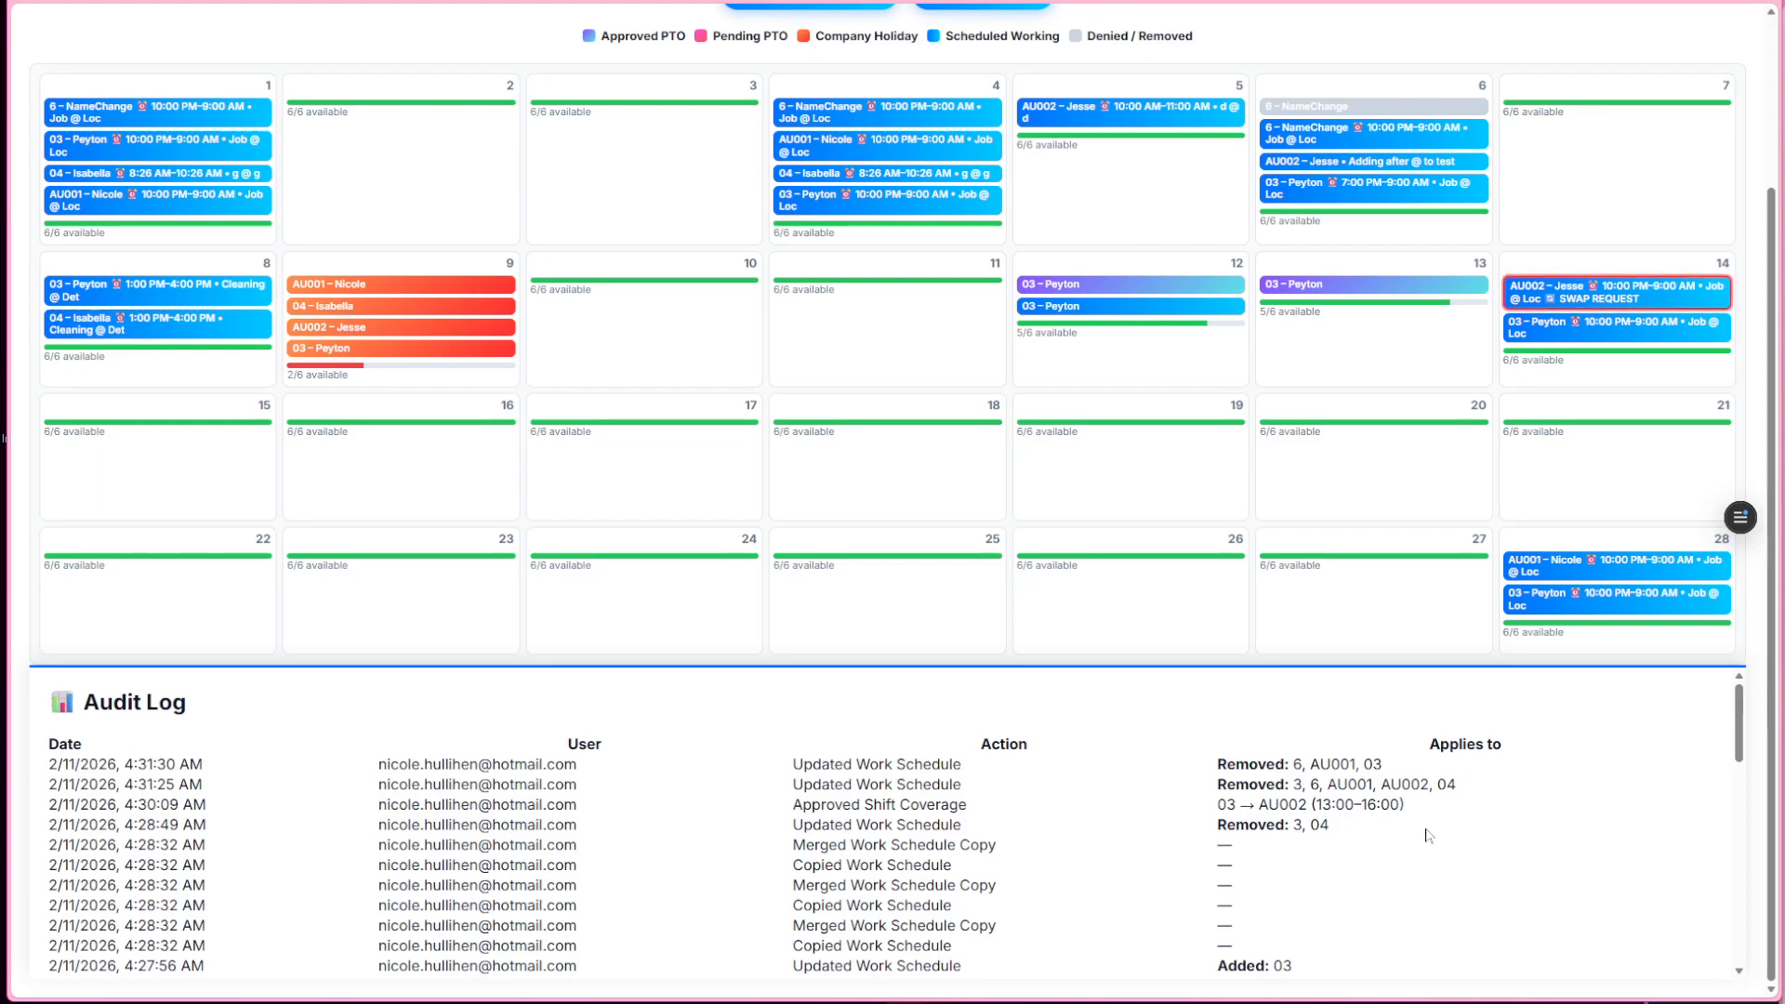
pyautogui.scroll(2, 1428, 835)
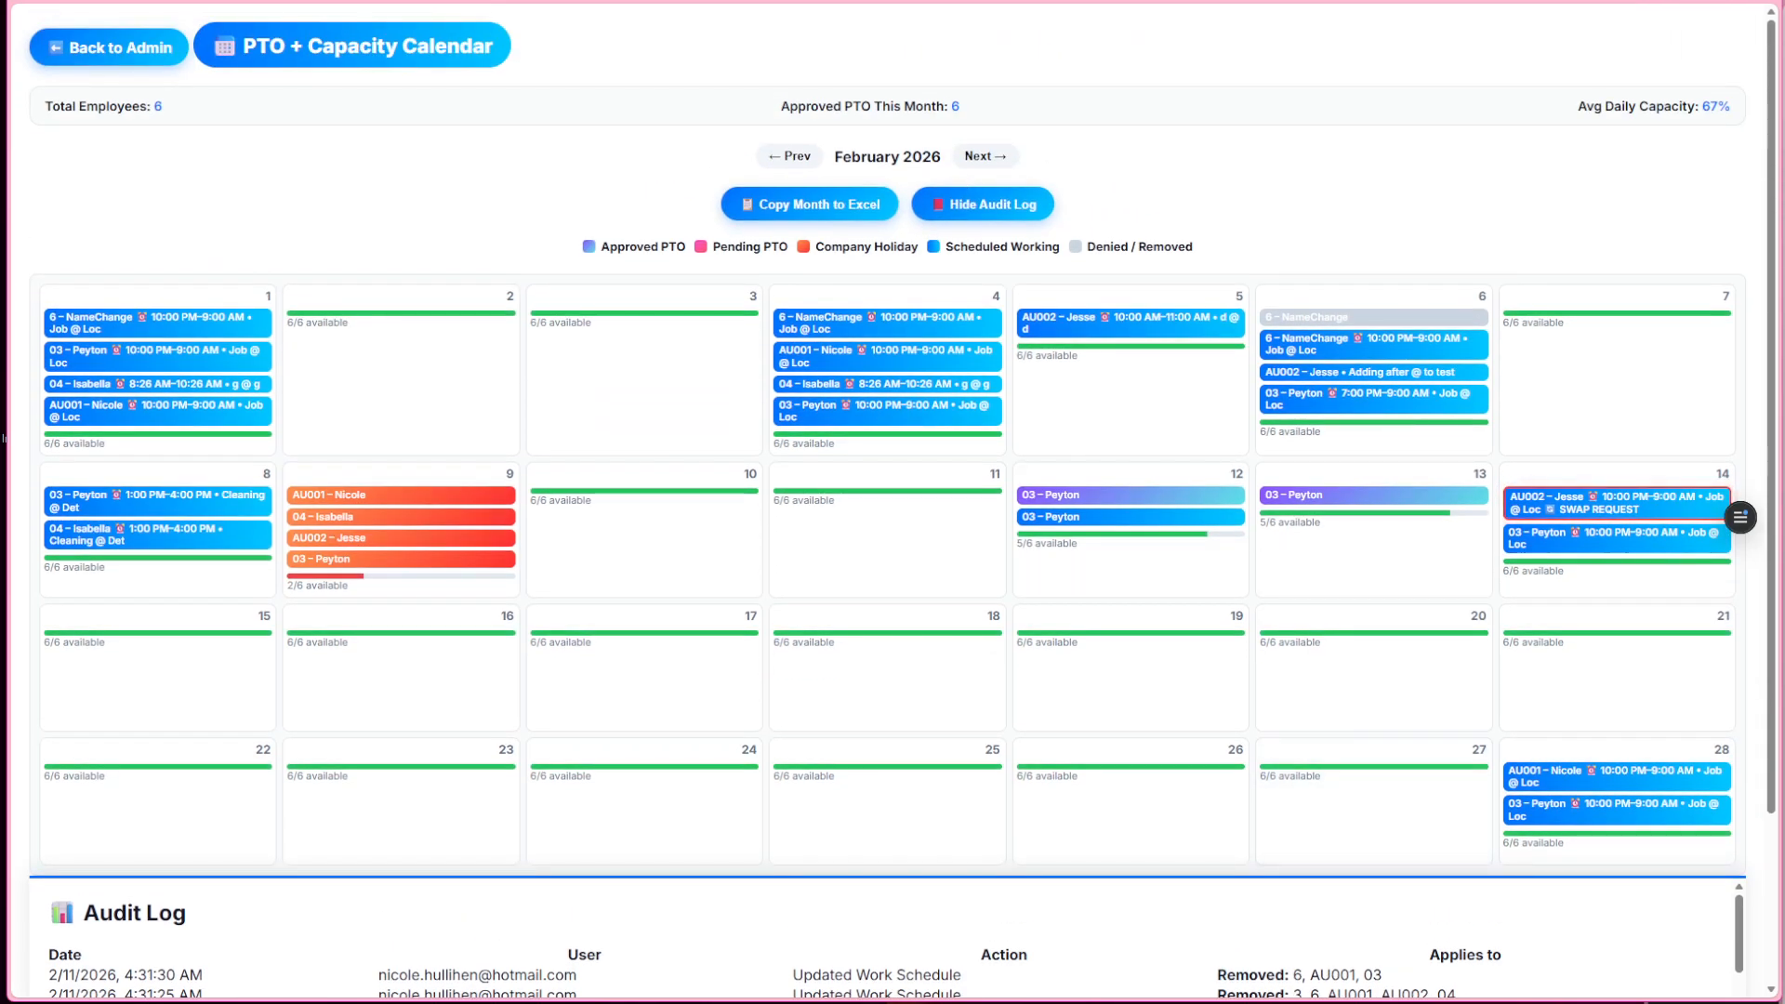
pyautogui.click(993, 209)
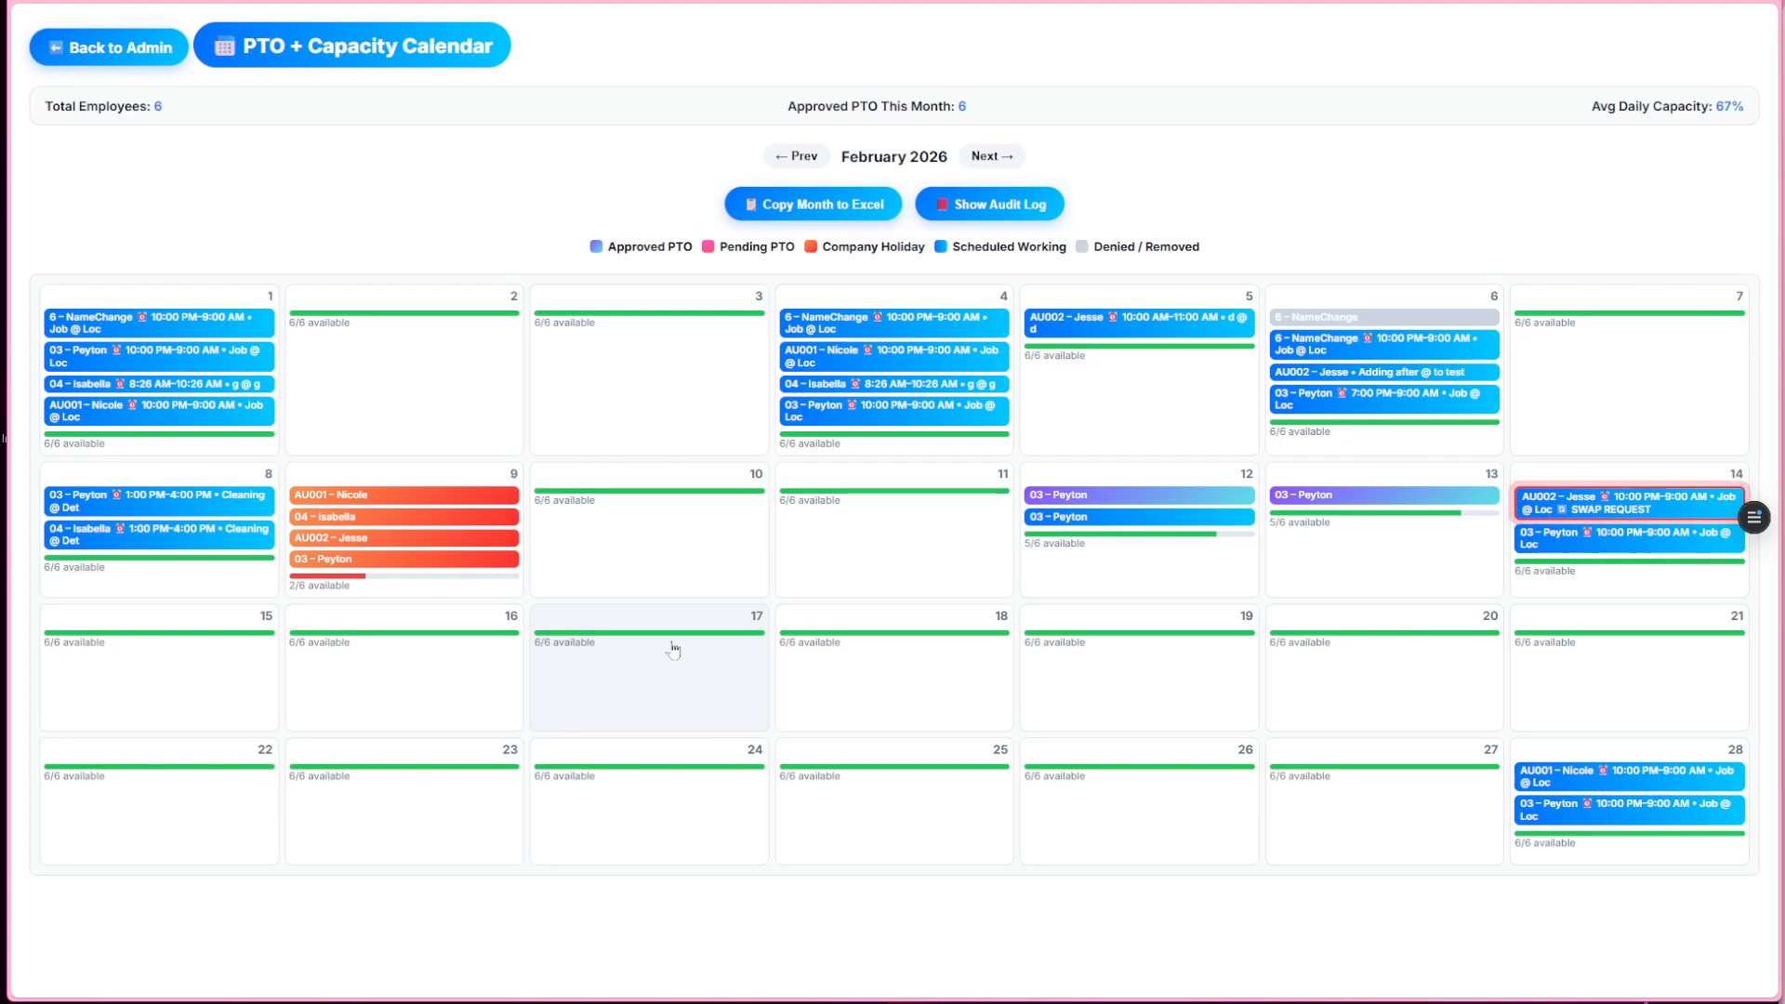
# On February 11, 2026, mark the first listed employee as working with the job Cleaning and location Det.
pyautogui.click(865, 537)
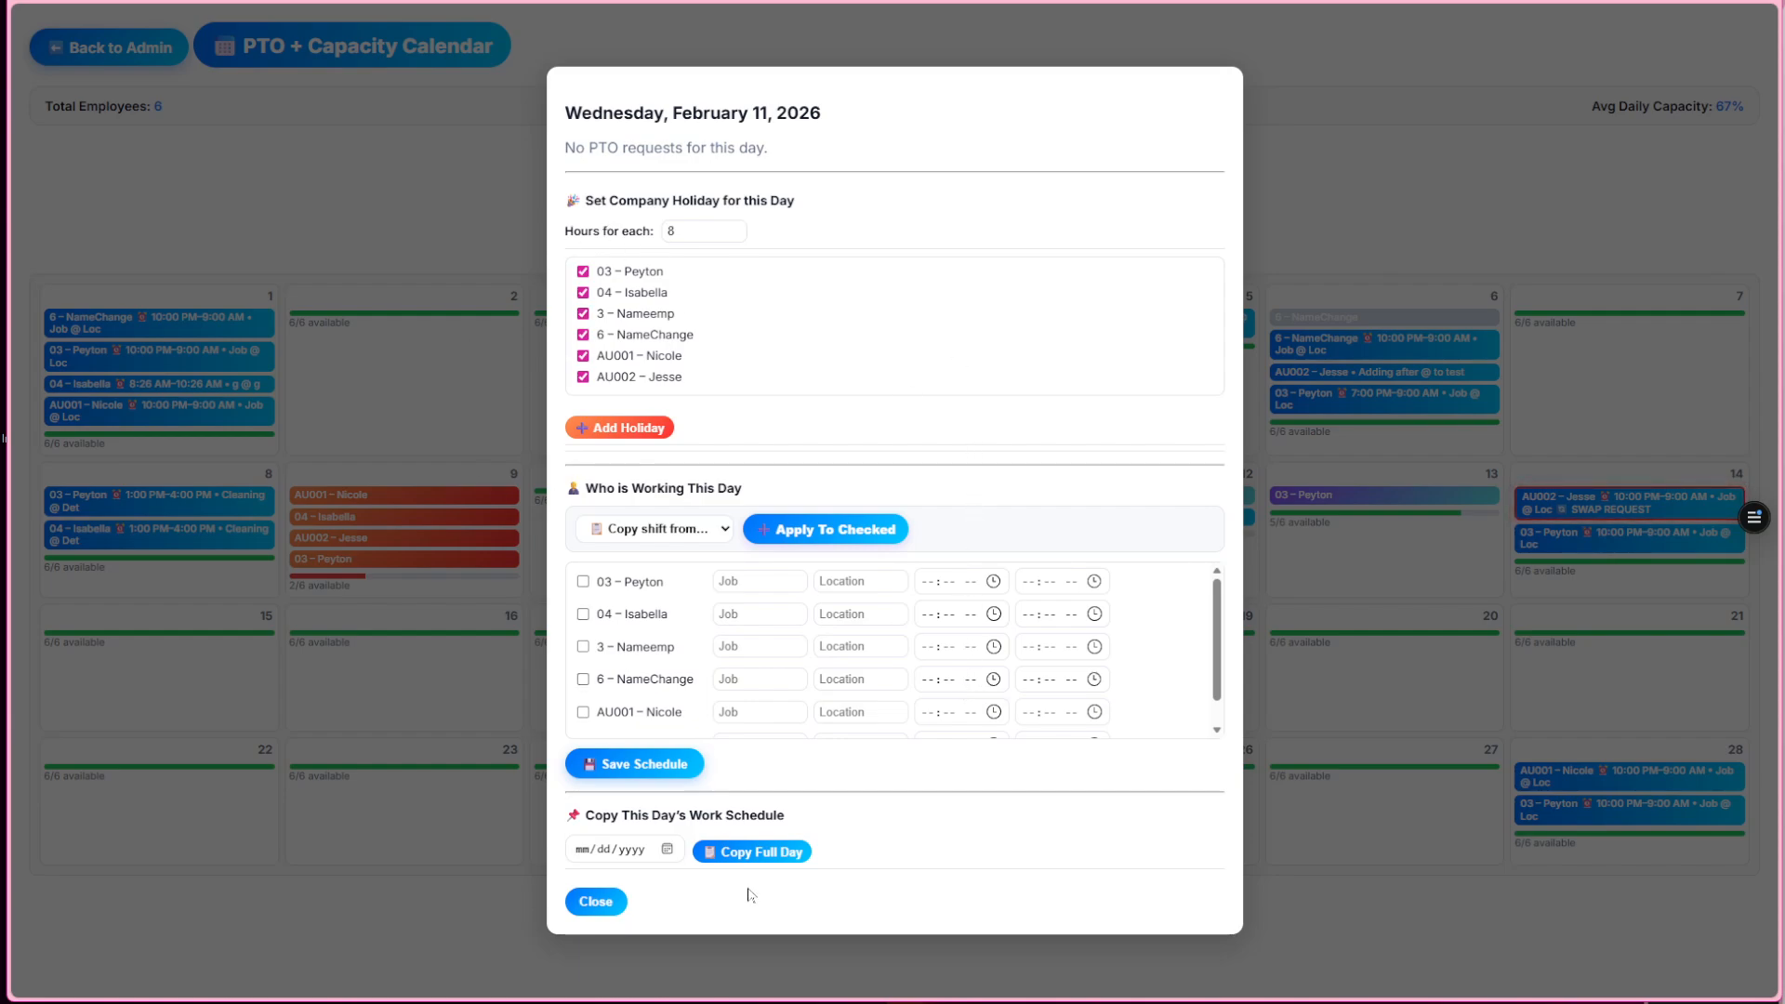
pyautogui.click(583, 582)
pyautogui.click(760, 581)
pyautogui.write('Clen')
pyautogui.write('ning')
pyautogui.press('Tab')
pyautogui.write('De')
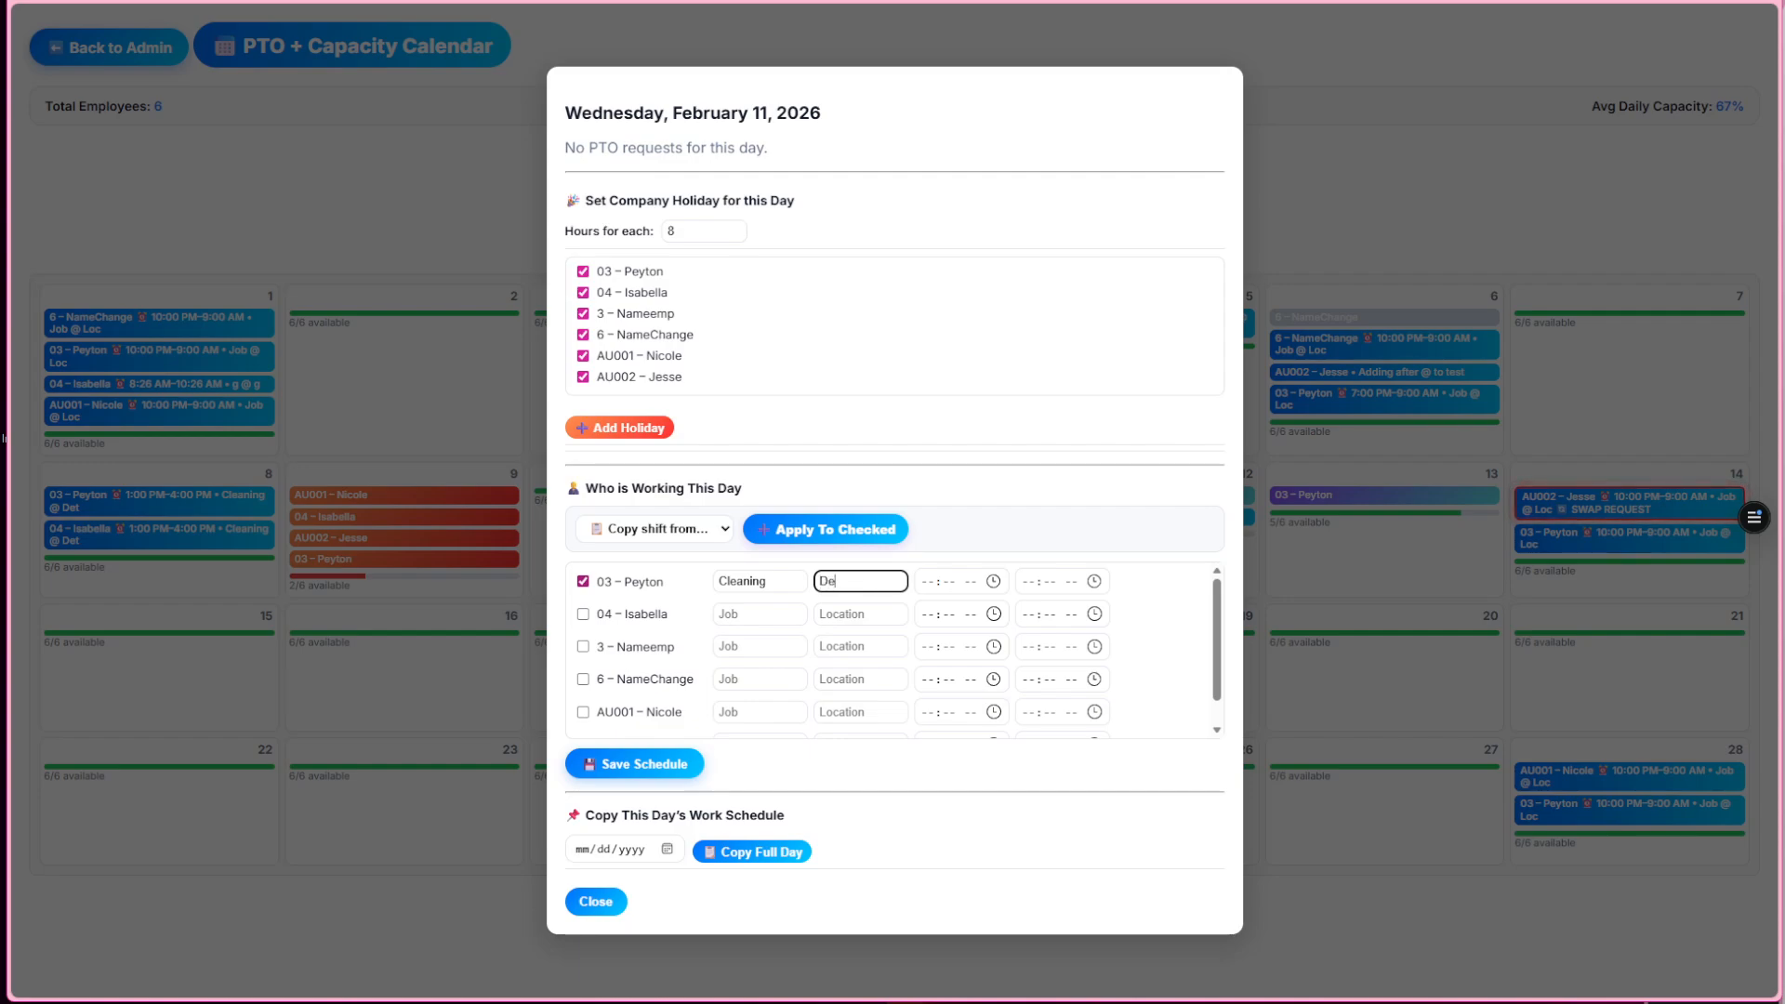
pyautogui.press('Tab')
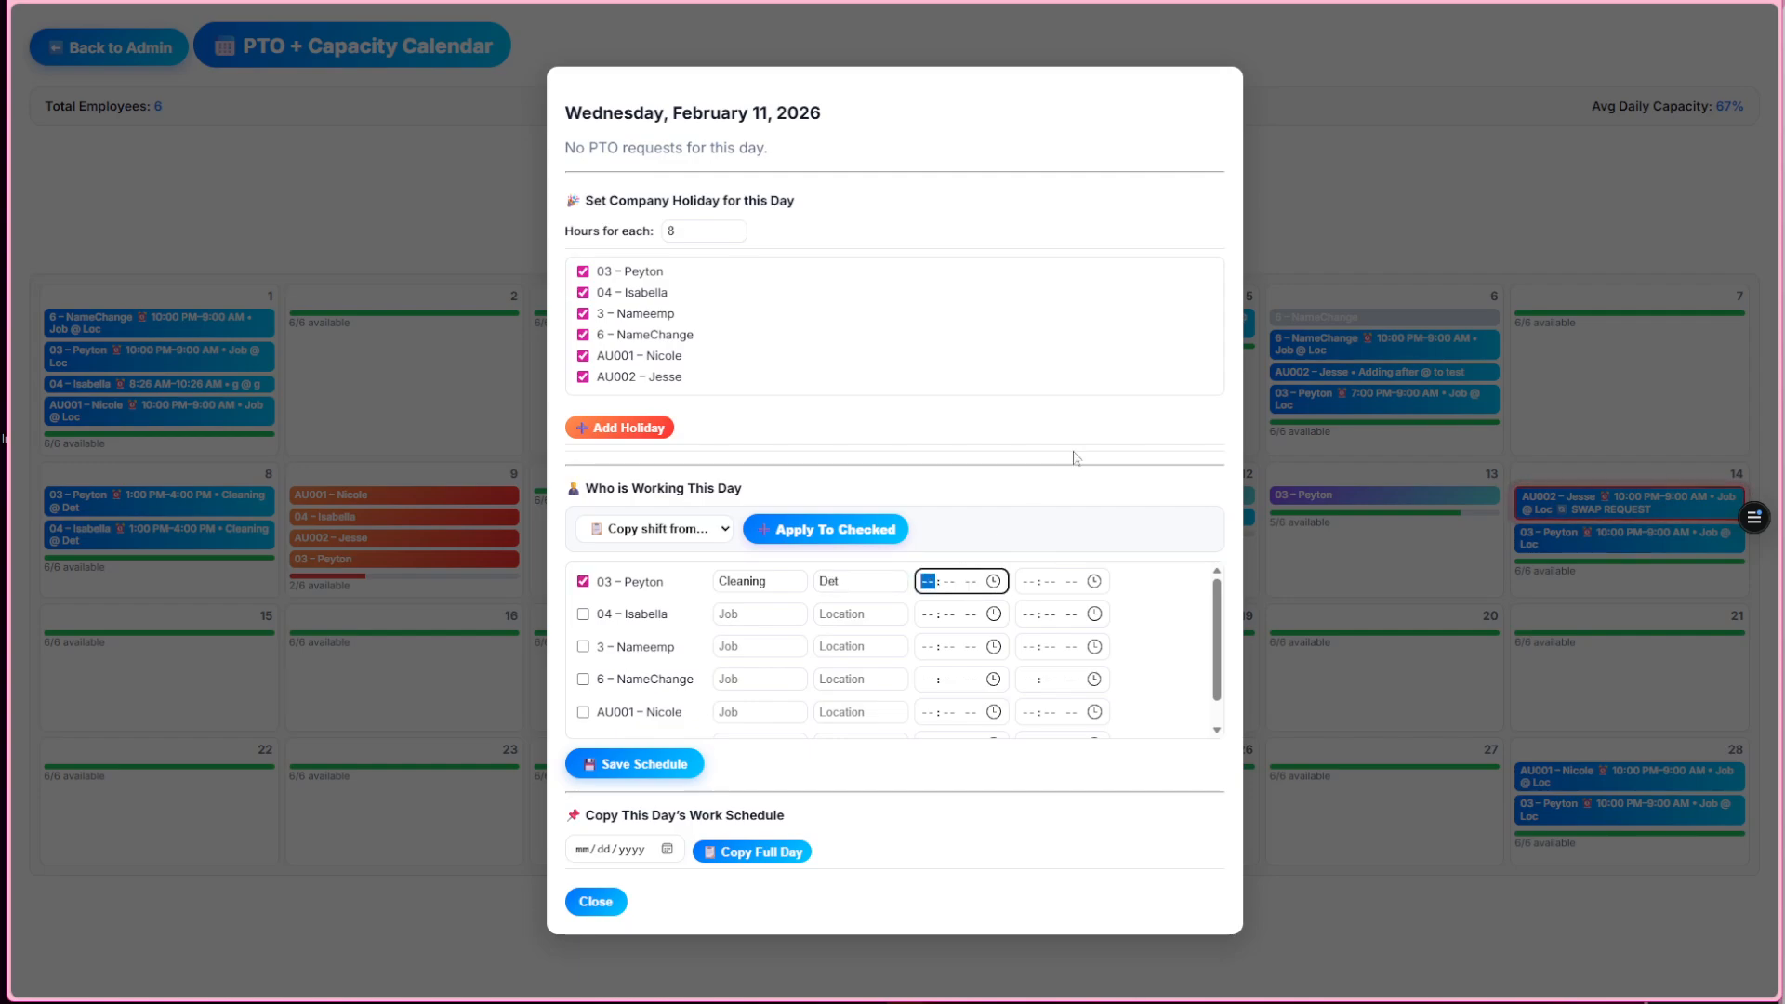
# Set the first employee's February 11 shift to 11:00 AM–4:00 PM, save the schedule and close the day.
pyautogui.write('1100a')
pyautogui.press('Tab')
pyautogui.press('Tab')
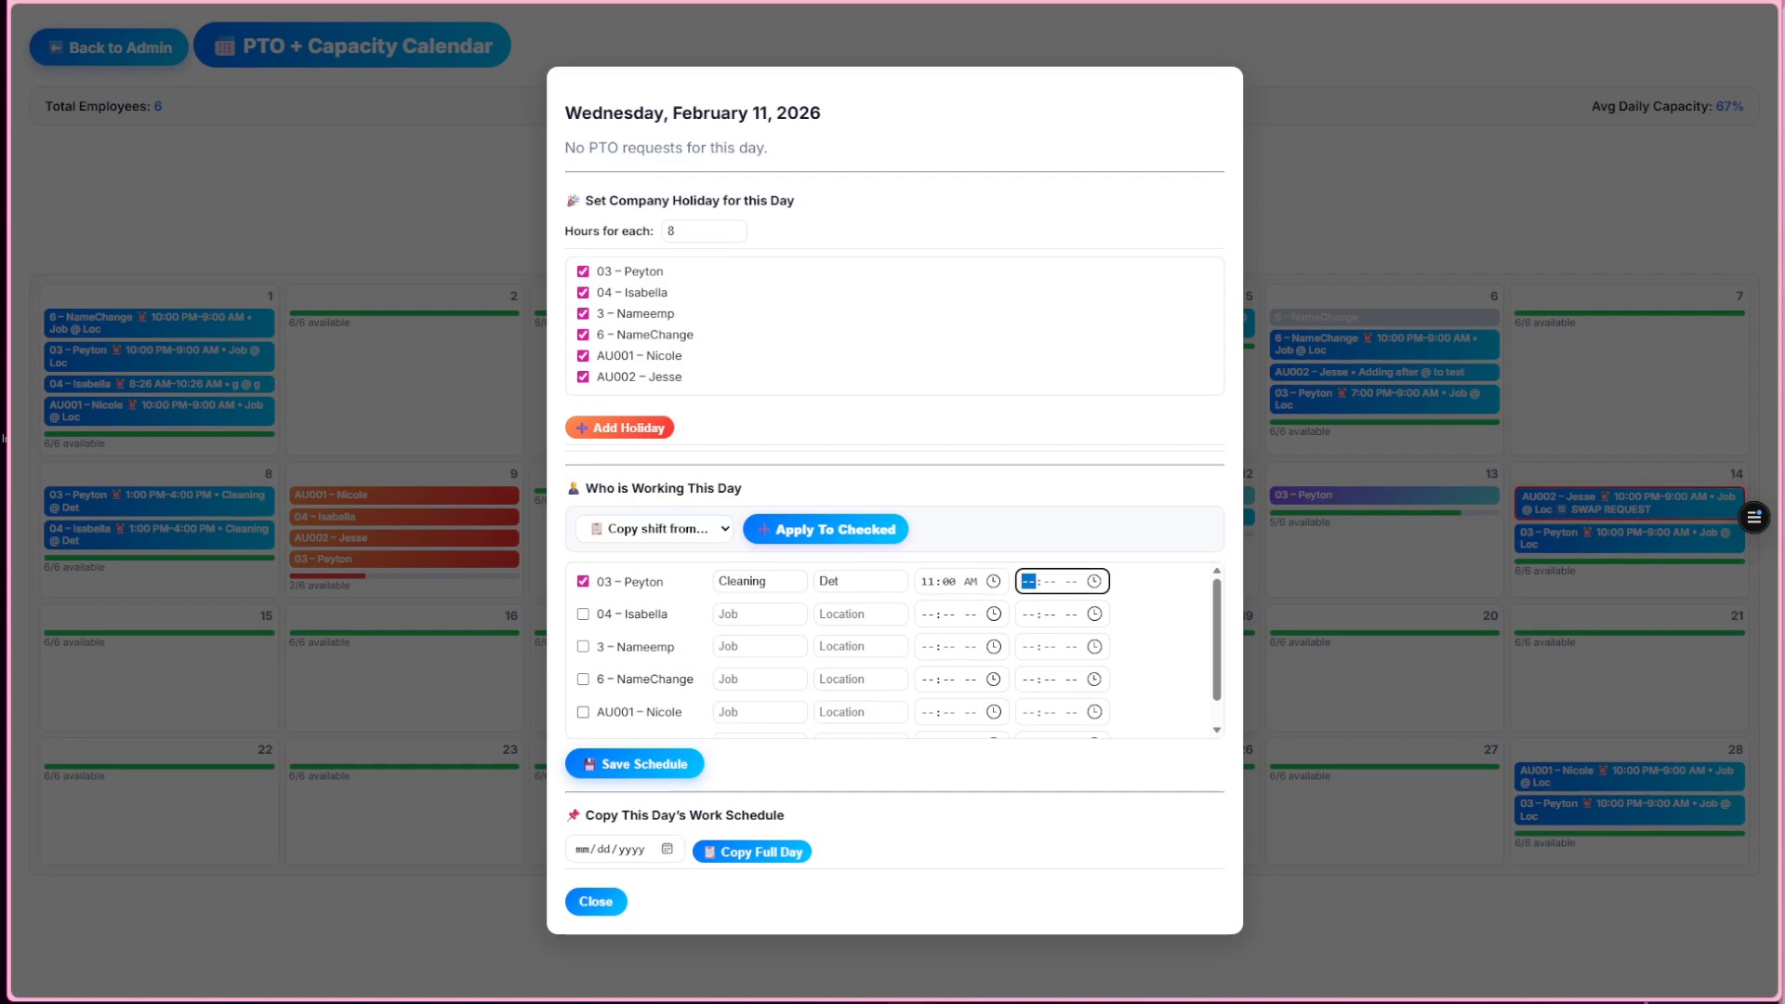
pyautogui.write('400p')
pyautogui.click(690, 773)
pyautogui.click(596, 902)
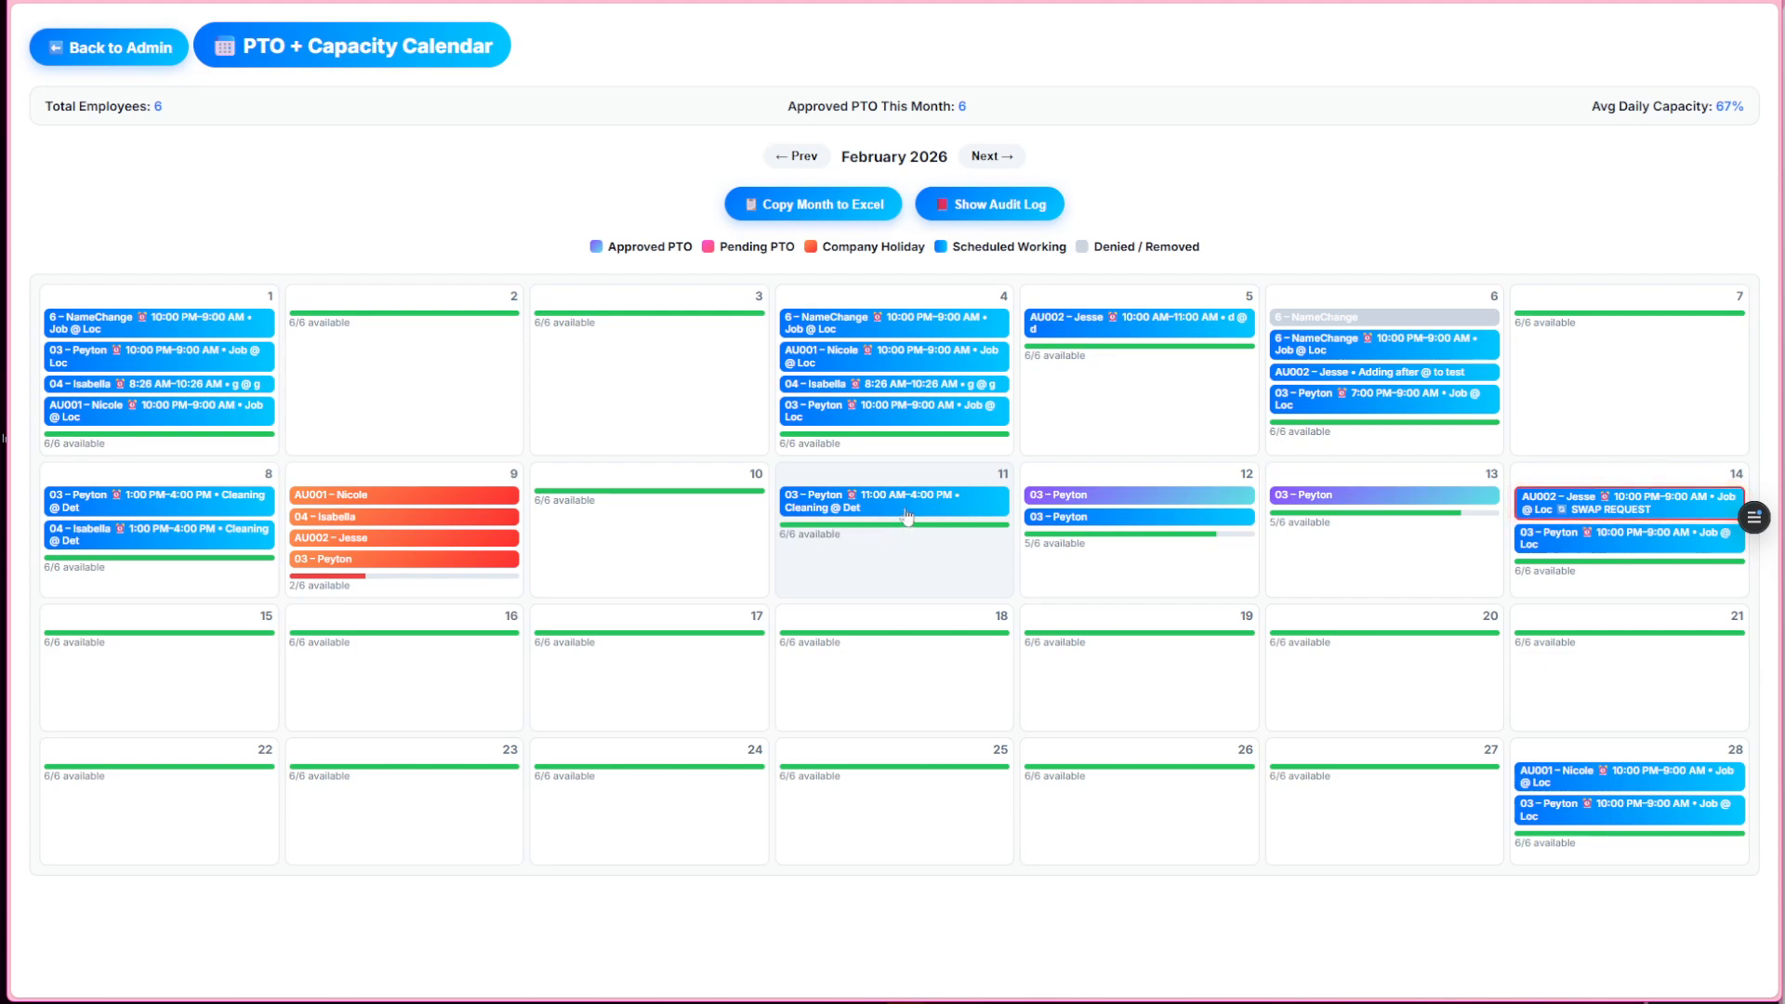
# Duplicate the first employee's February 11 shift to the next three listed employees and save the schedule.
pyautogui.click(906, 516)
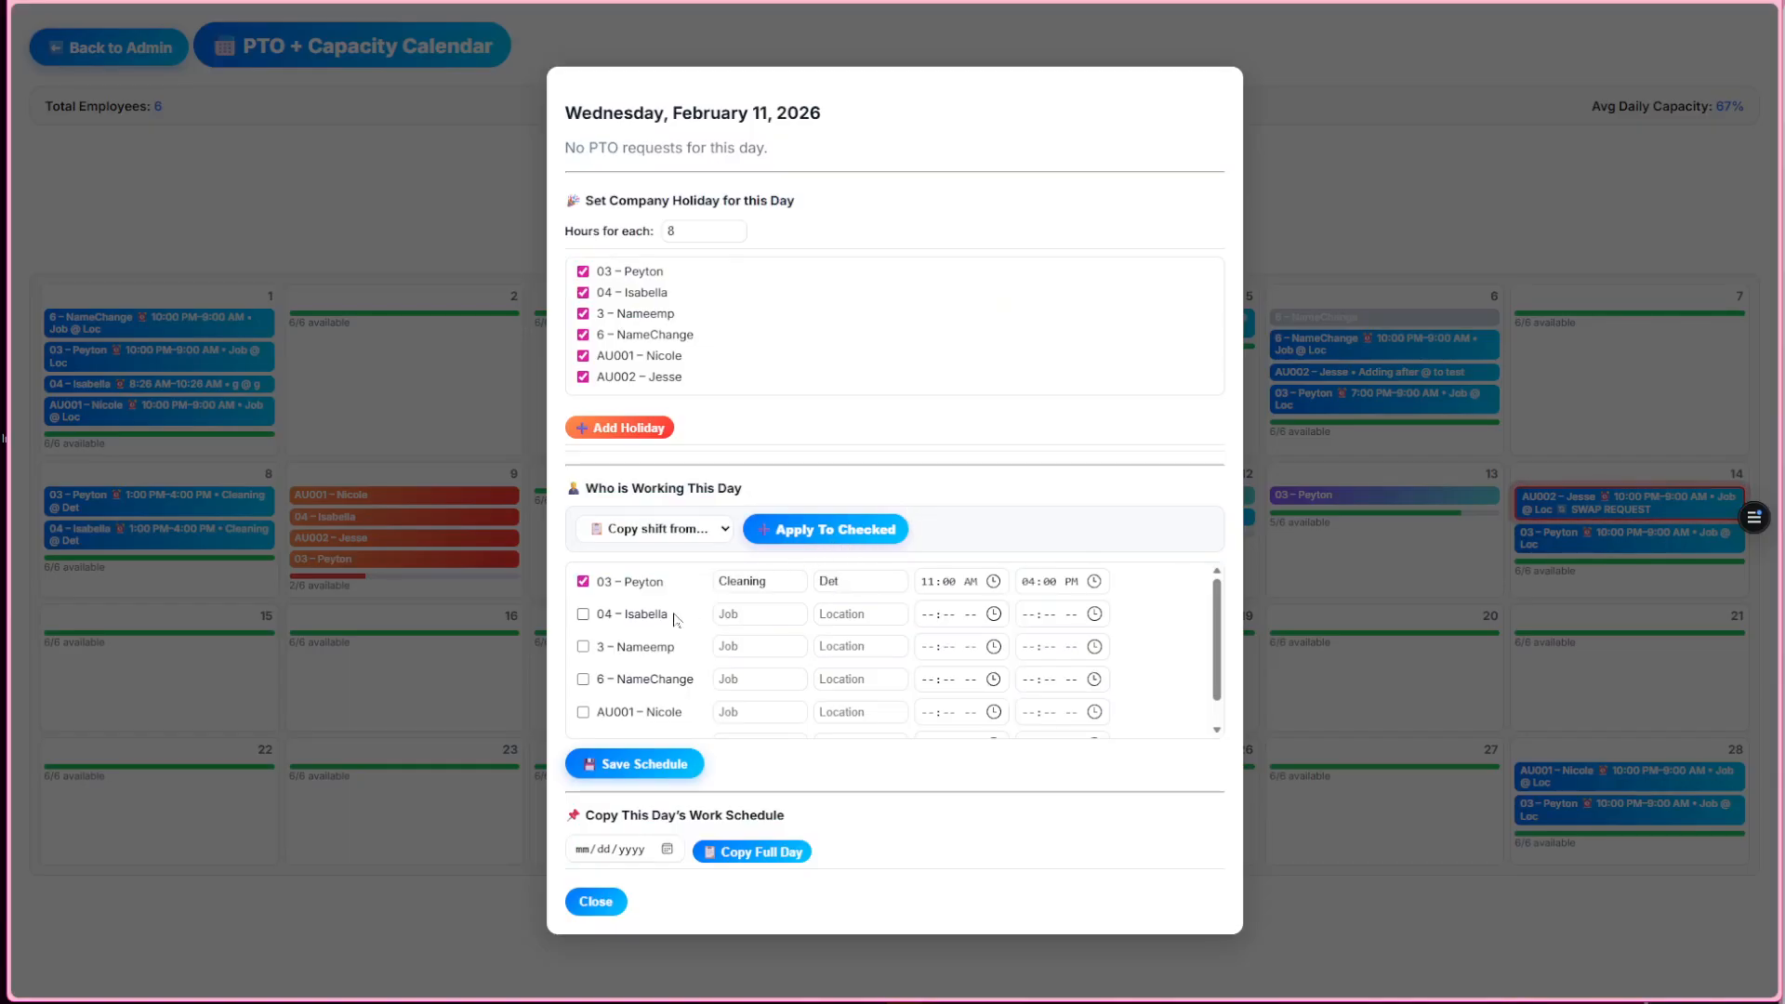
pyautogui.click(713, 540)
pyautogui.click(659, 583)
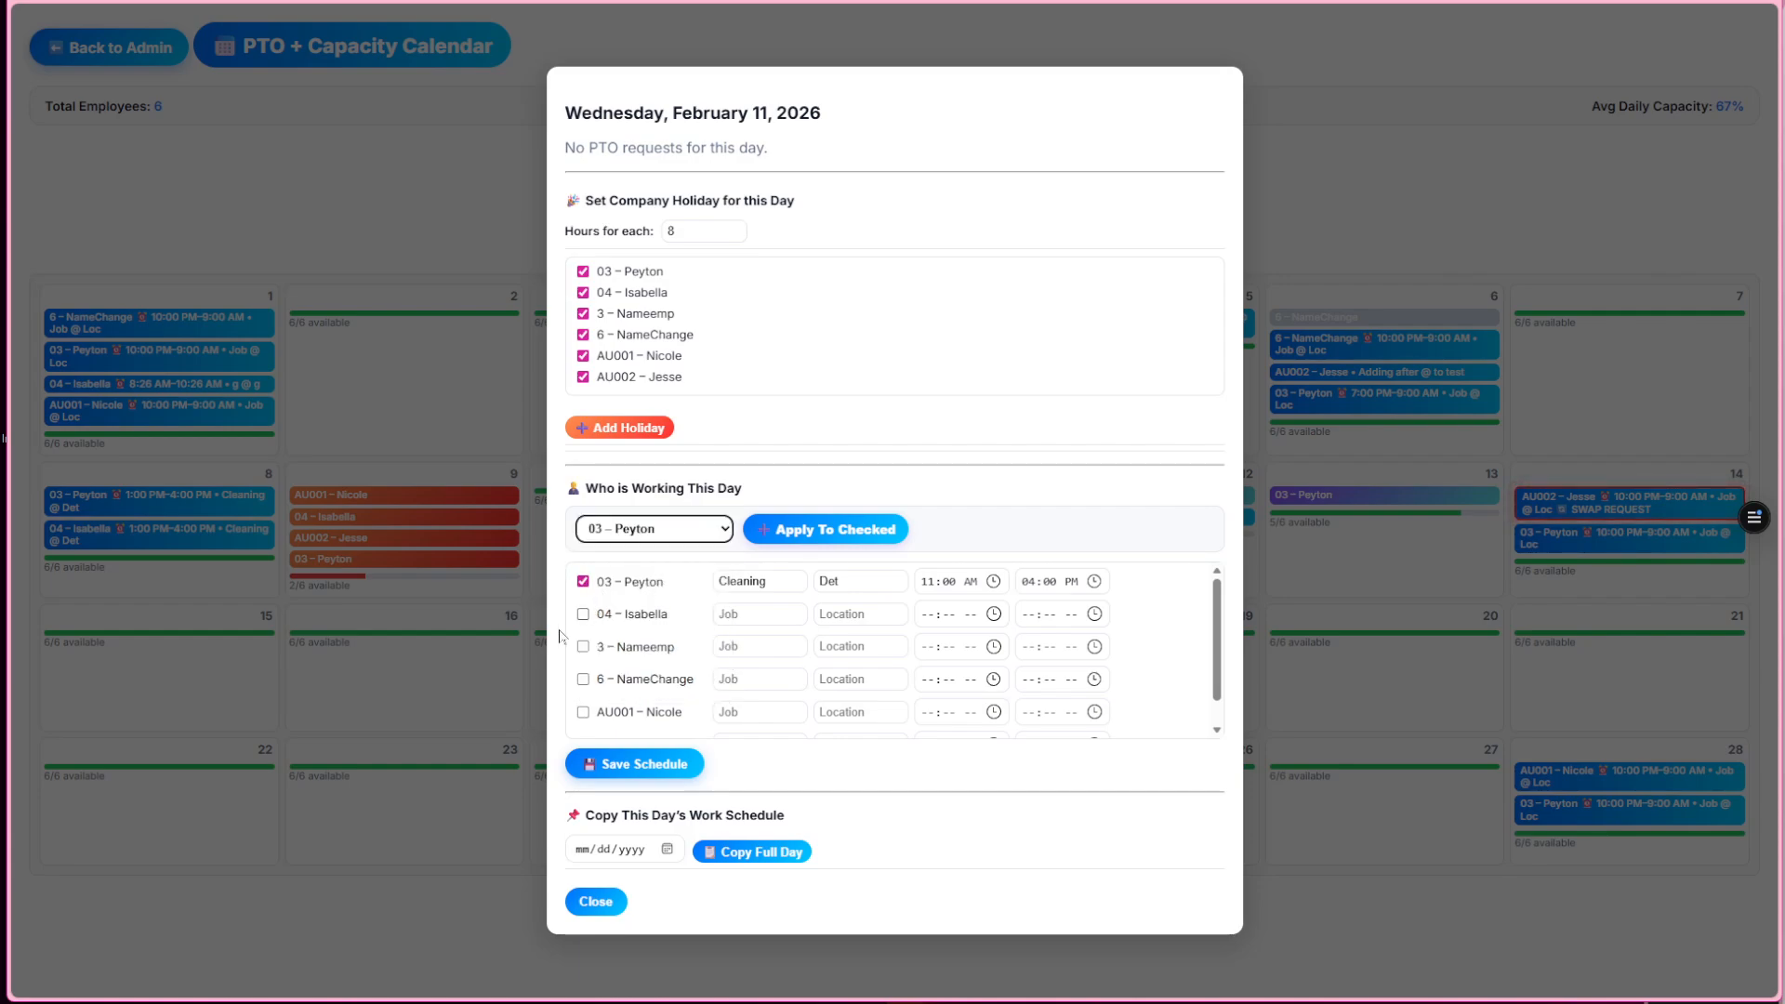
pyautogui.click(582, 615)
pyautogui.click(583, 646)
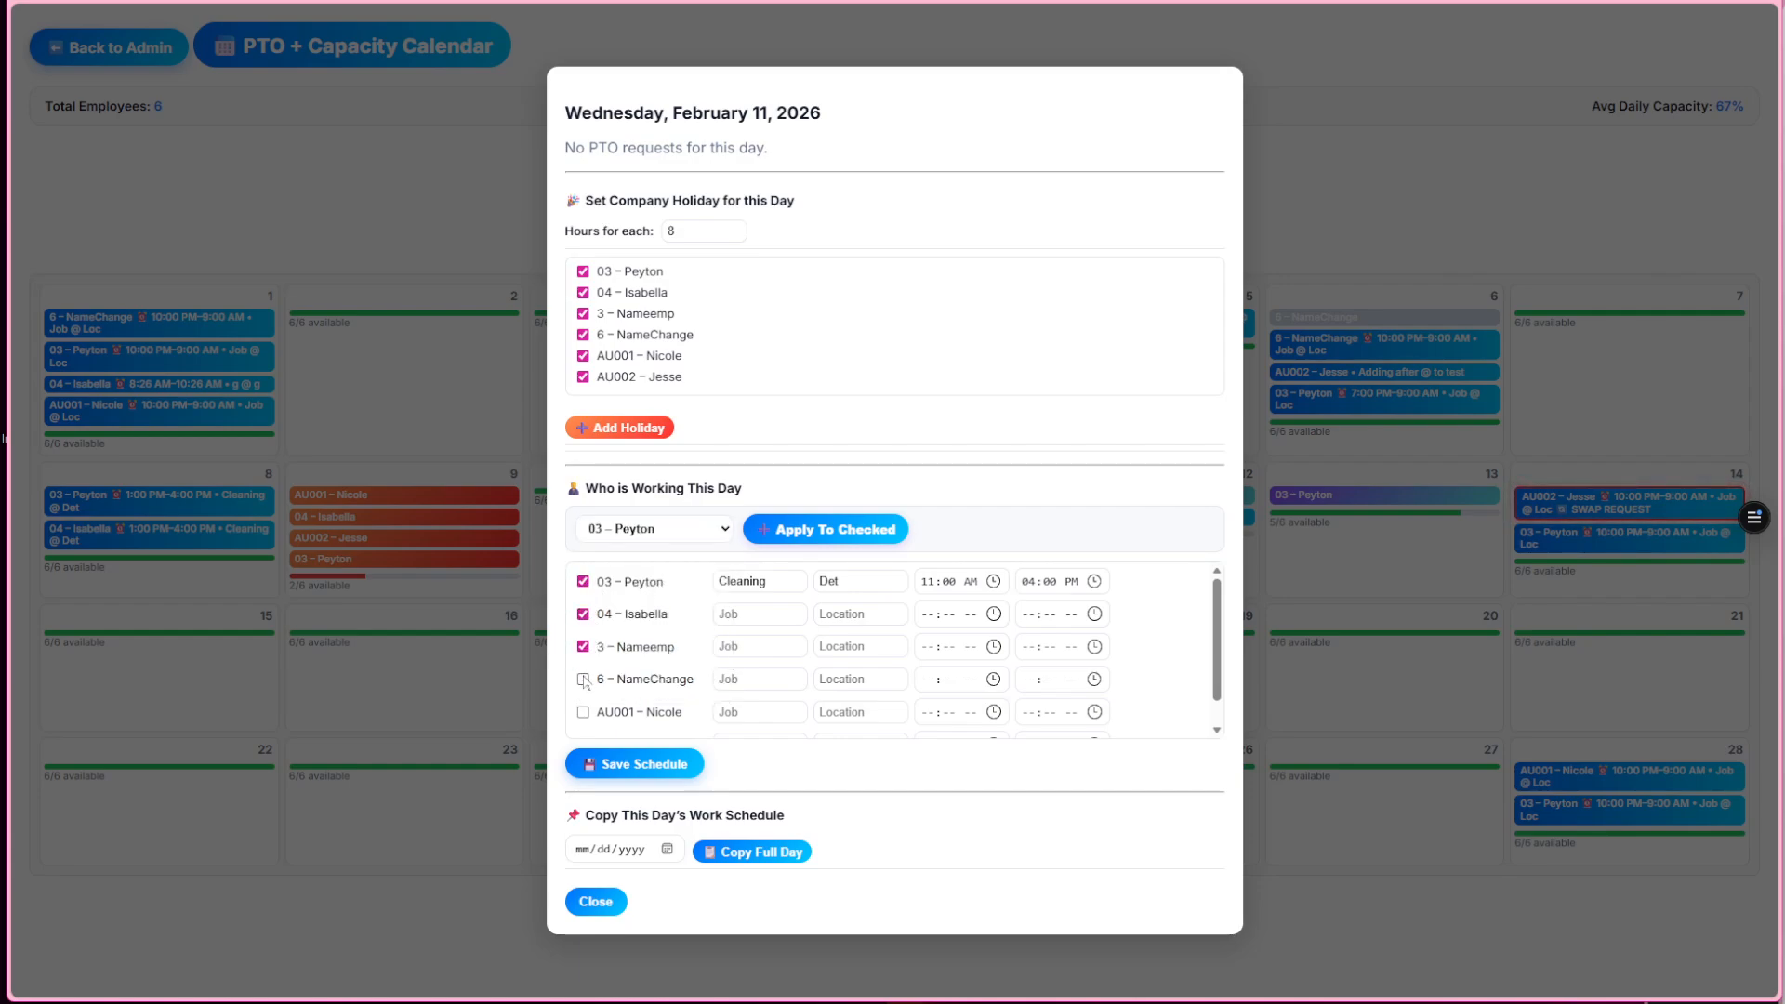
pyautogui.click(583, 679)
pyautogui.click(816, 530)
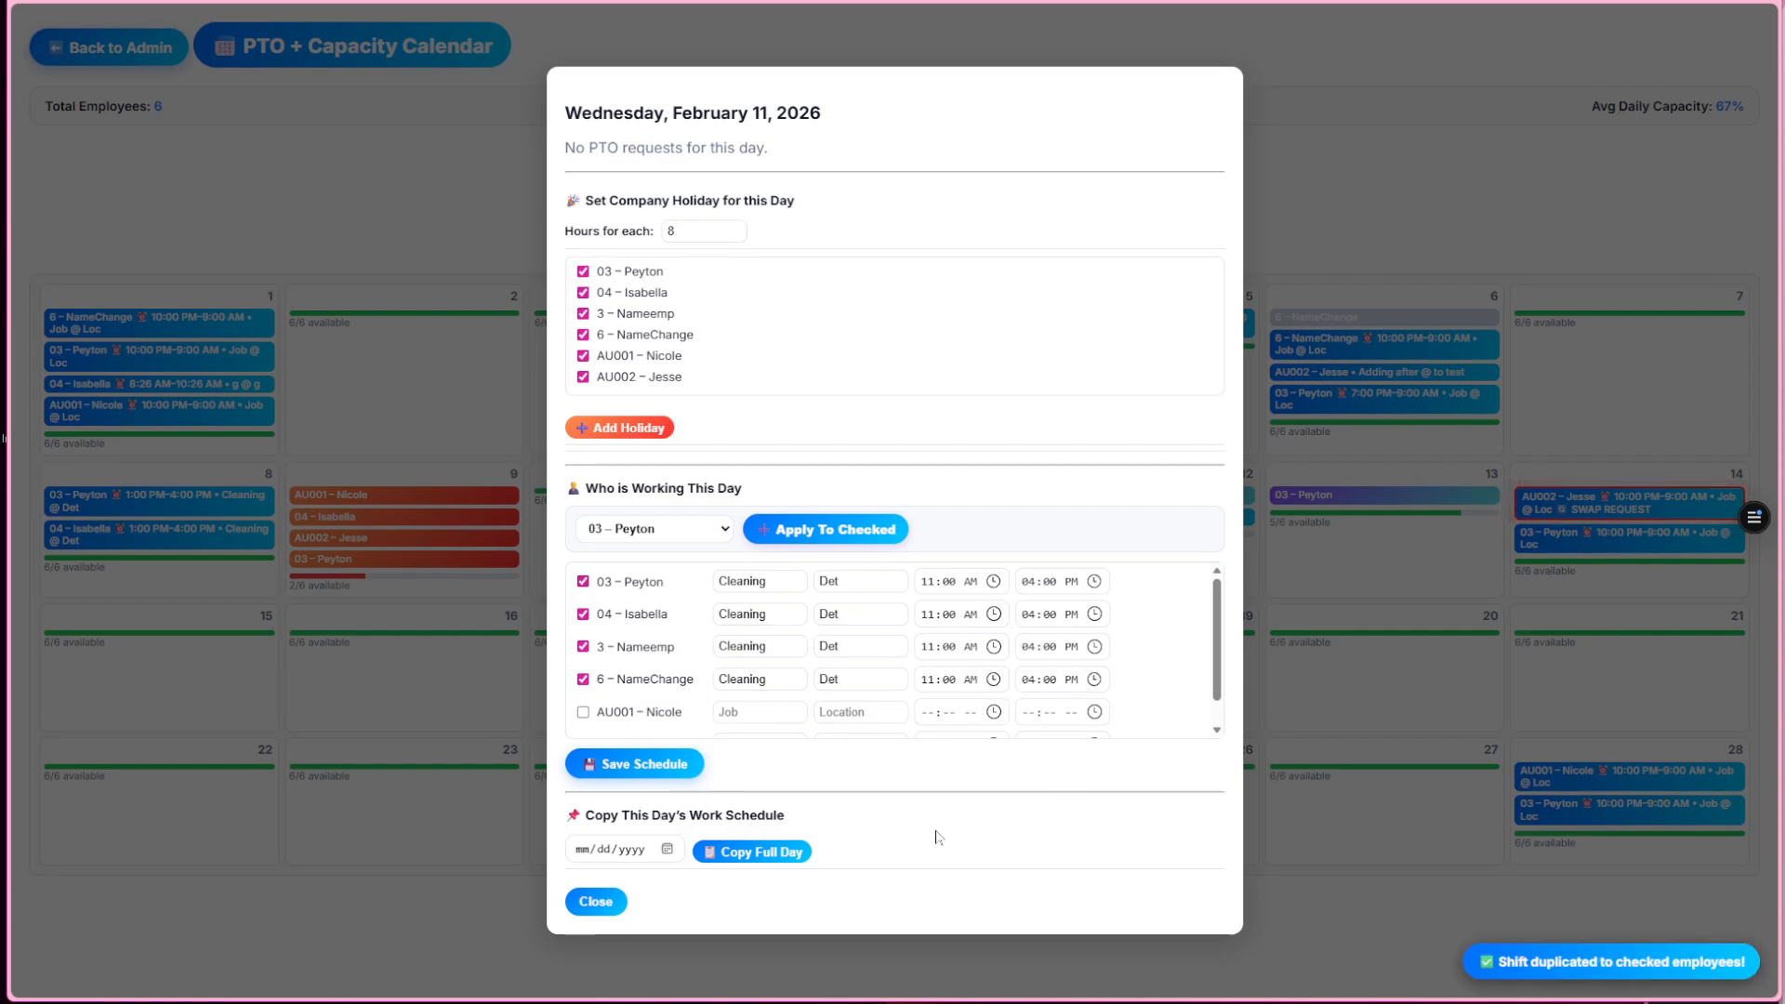
pyautogui.click(643, 764)
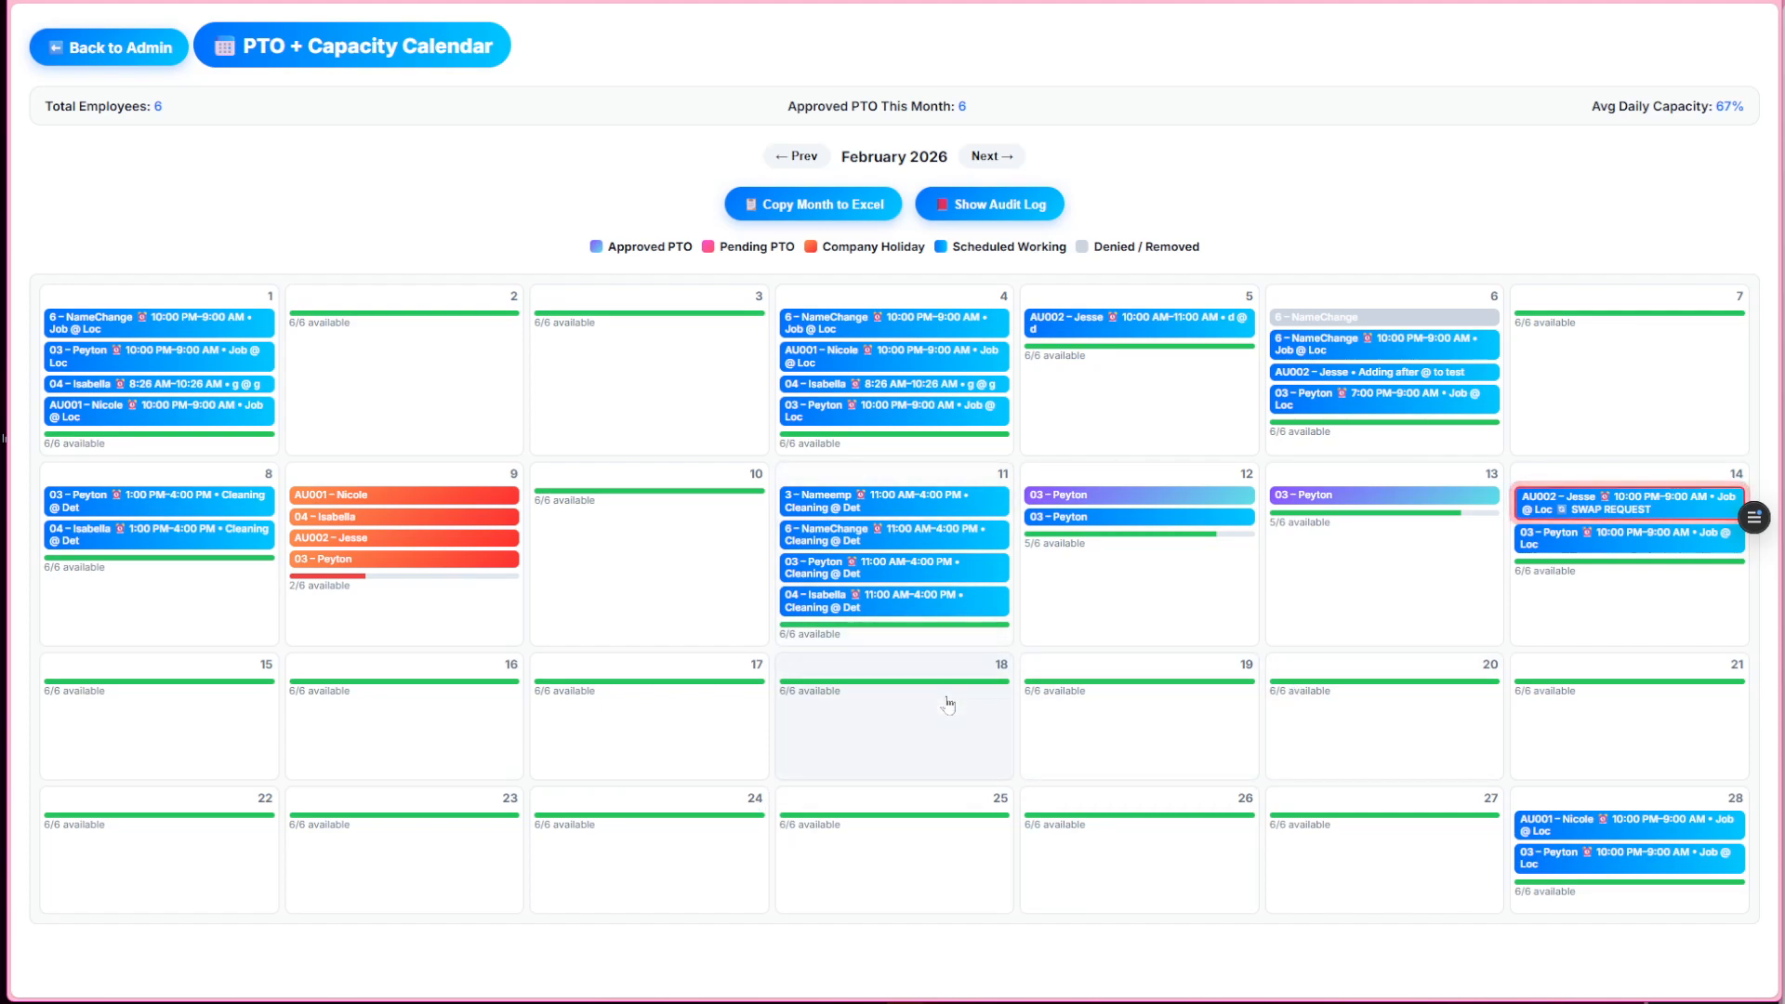
# Copy the full February 11 work schedule to February 18, 2026.
pyautogui.click(958, 639)
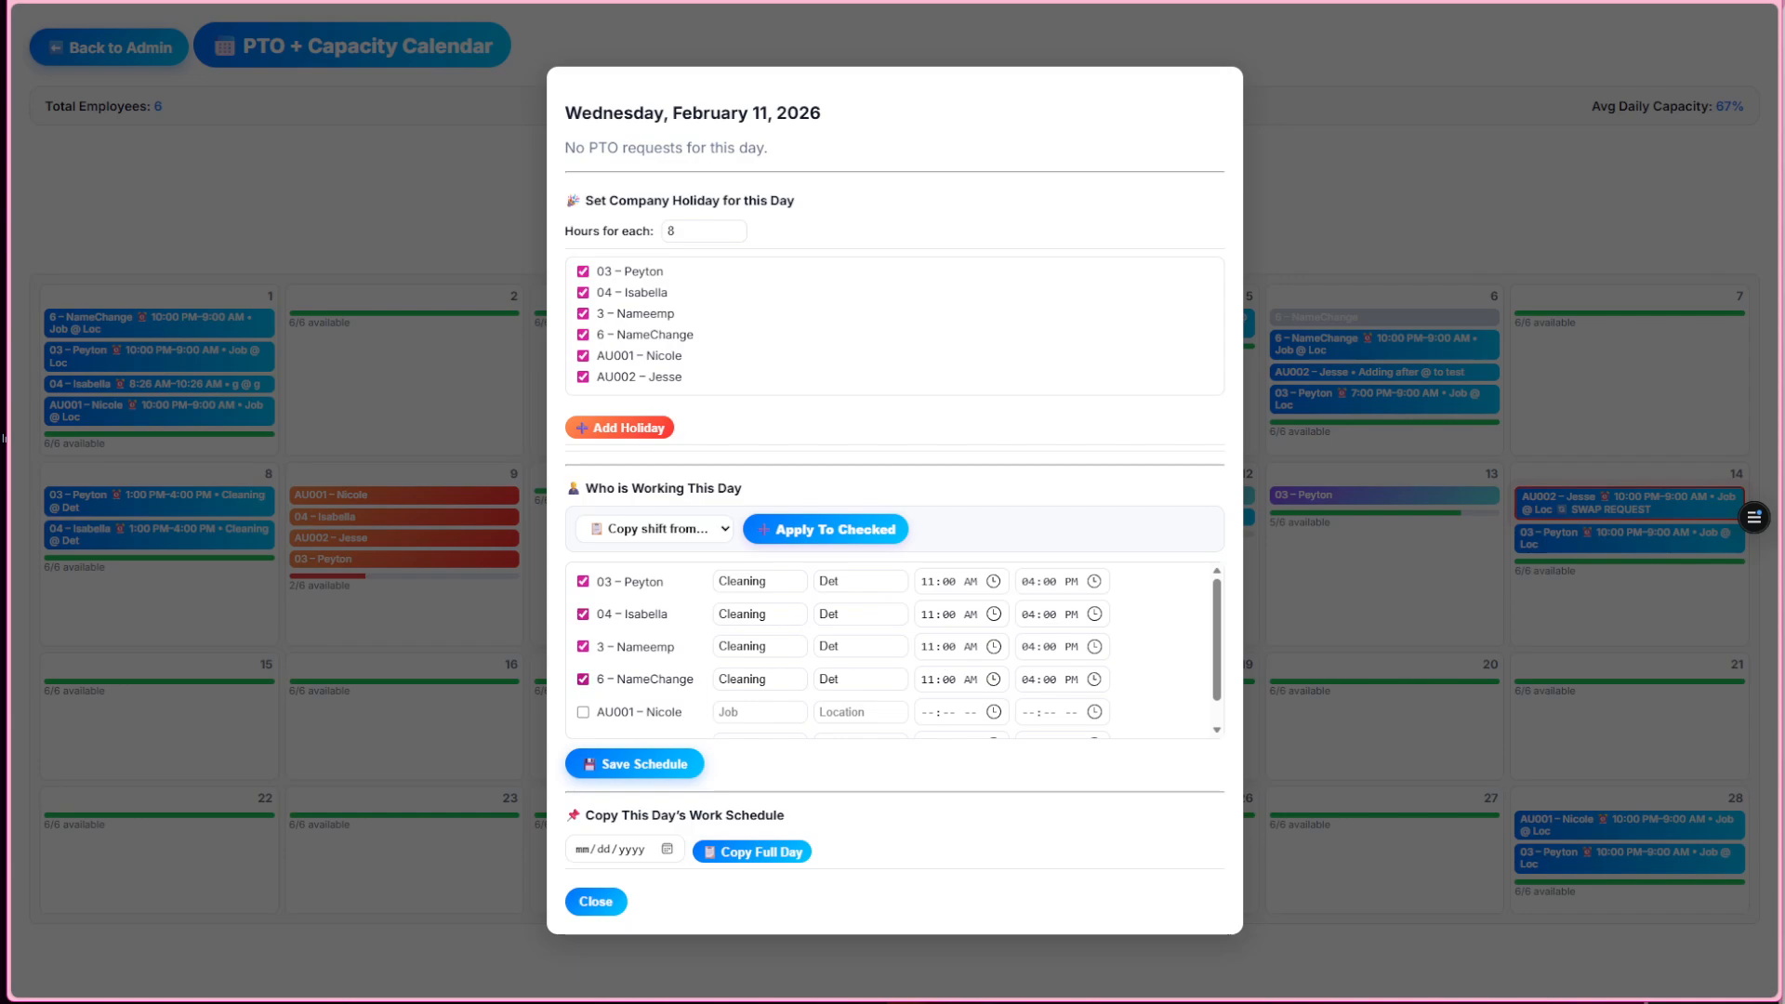
pyautogui.click(669, 855)
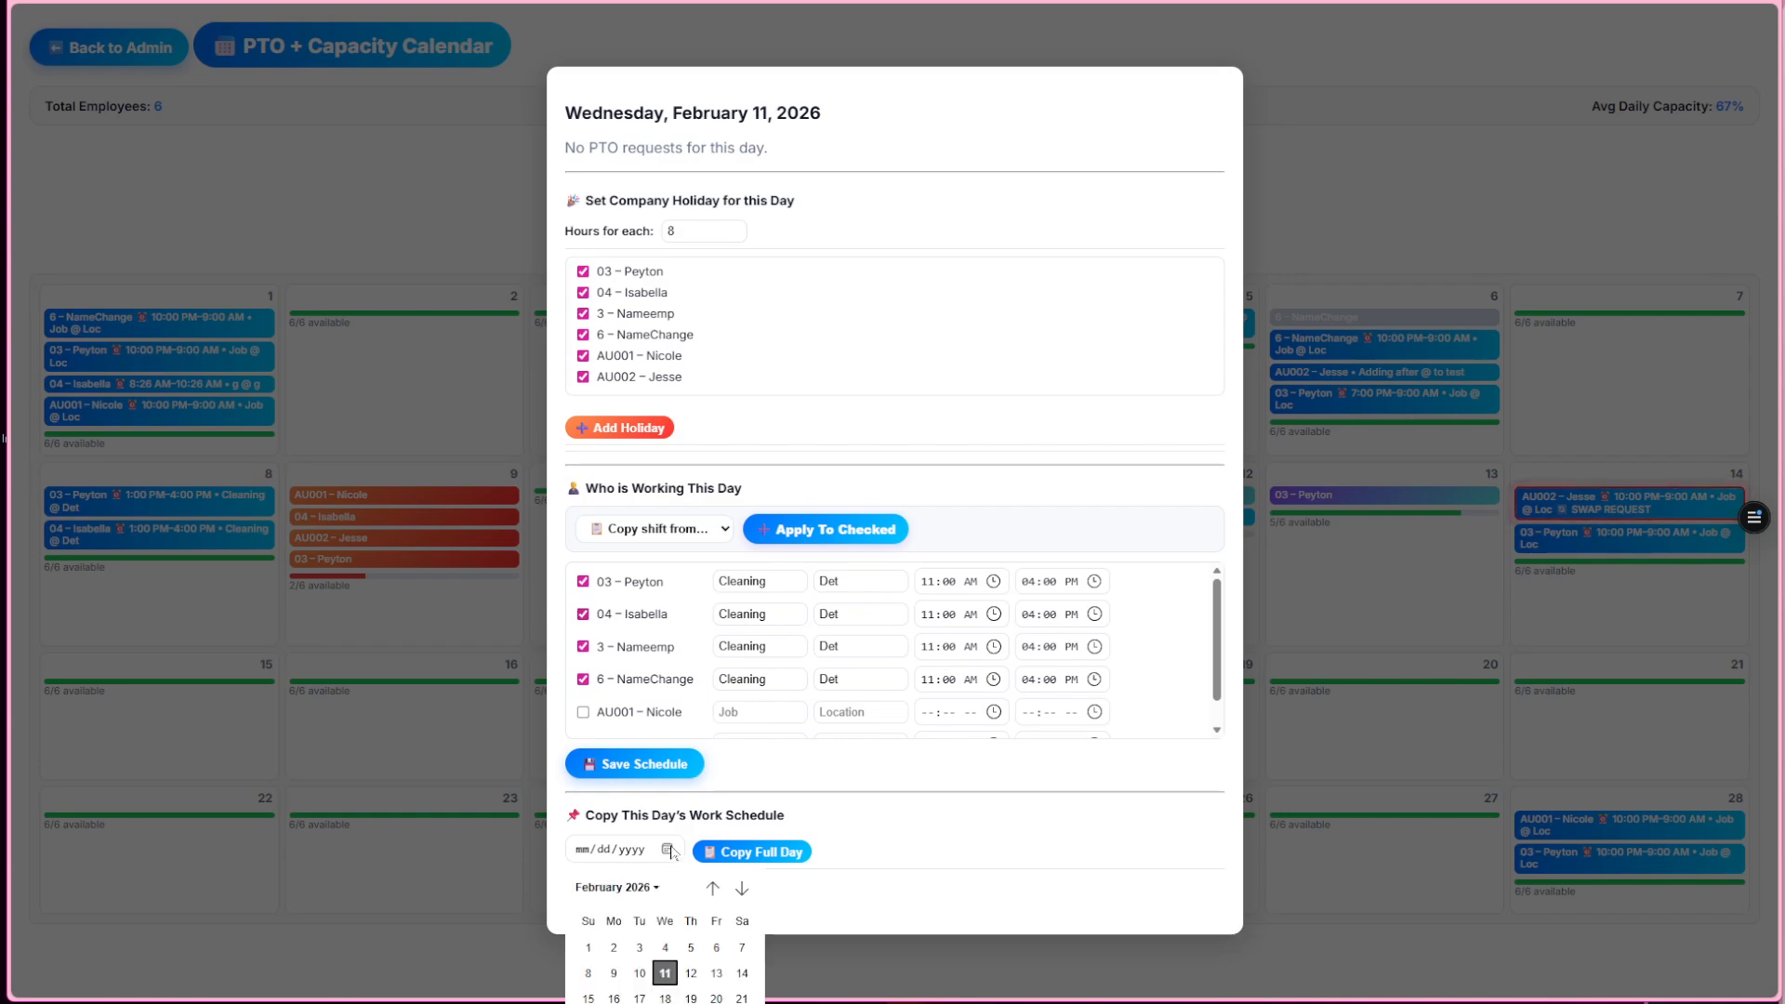
pyautogui.click(671, 993)
pyautogui.click(741, 853)
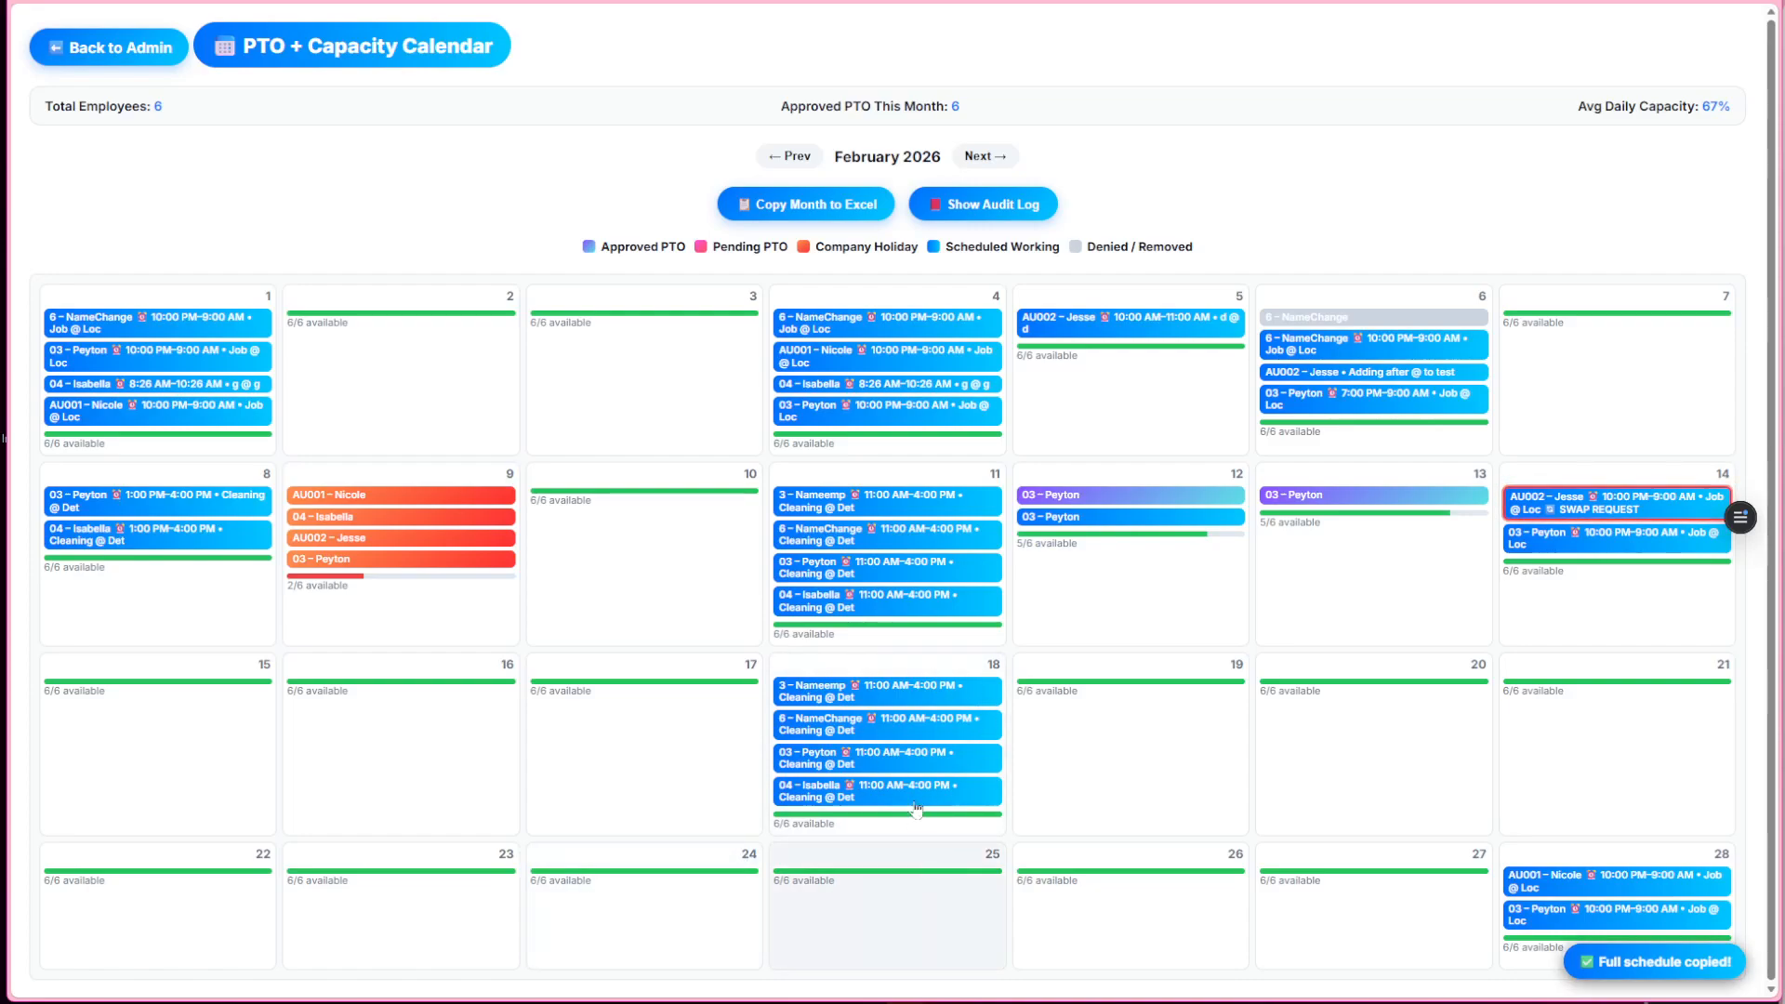
# Remove the third and fourth listed employees from the February 18 work schedule, save it and close the day.
pyautogui.click(971, 808)
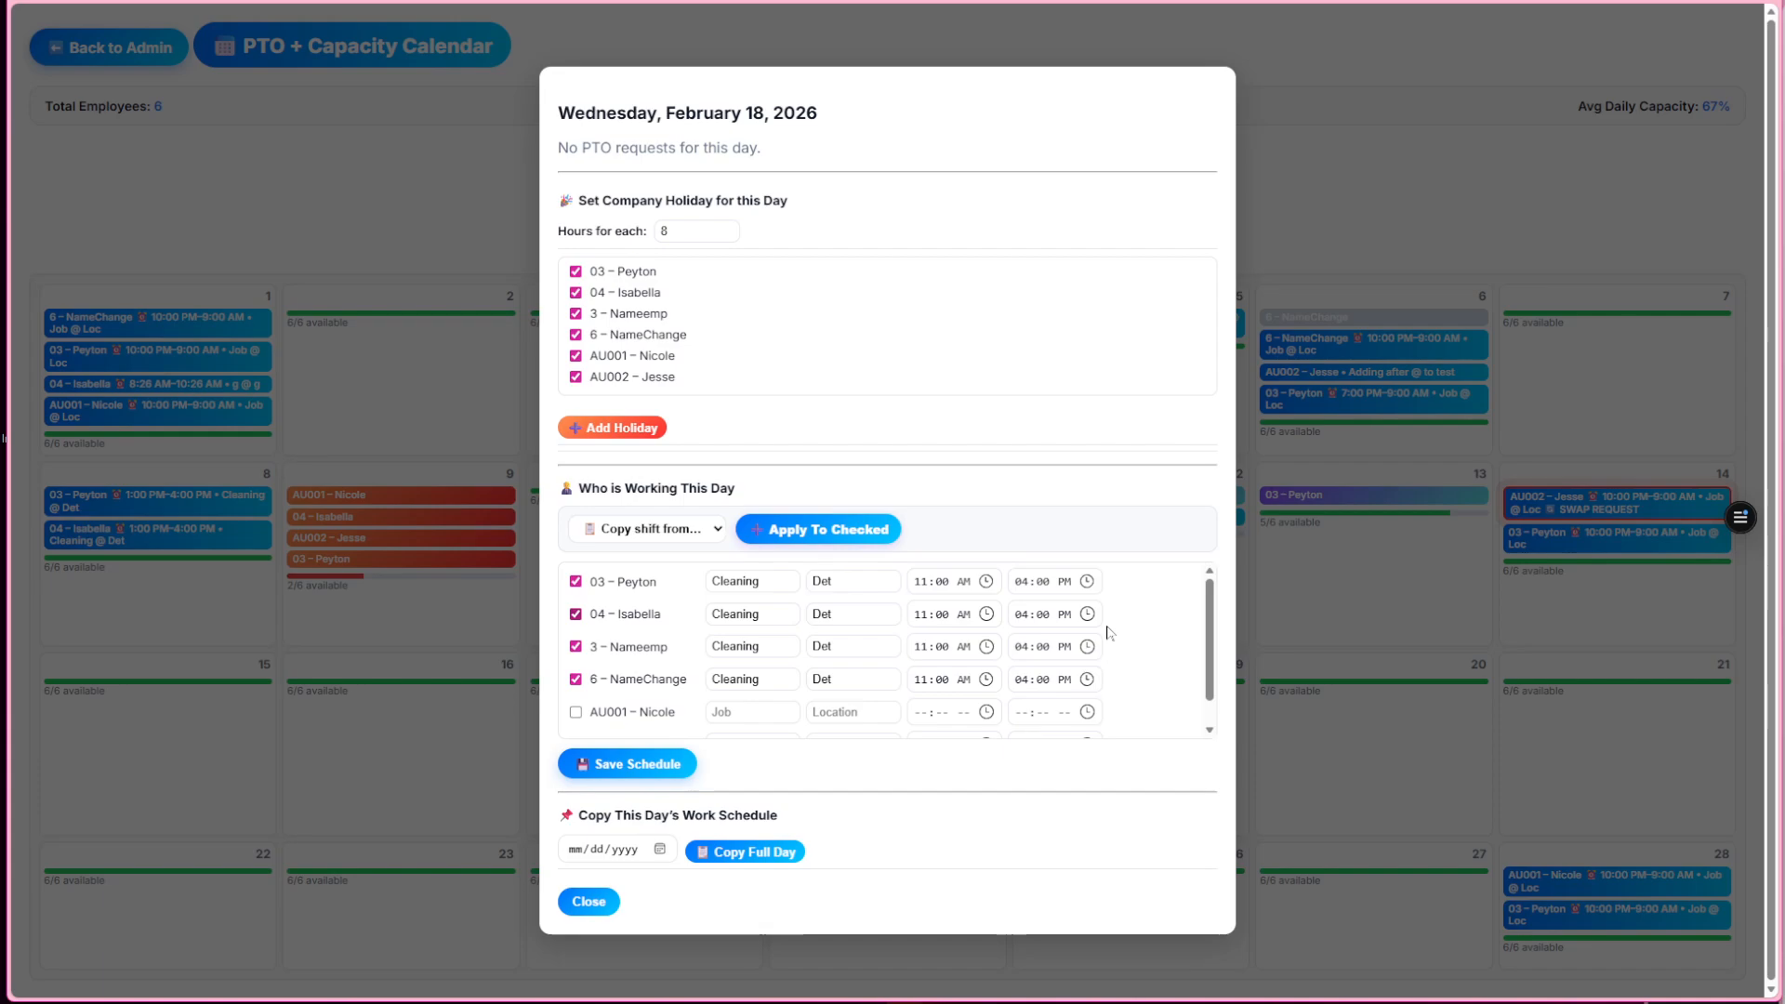
pyautogui.click(575, 678)
pyautogui.click(575, 646)
pyautogui.click(639, 763)
pyautogui.click(595, 901)
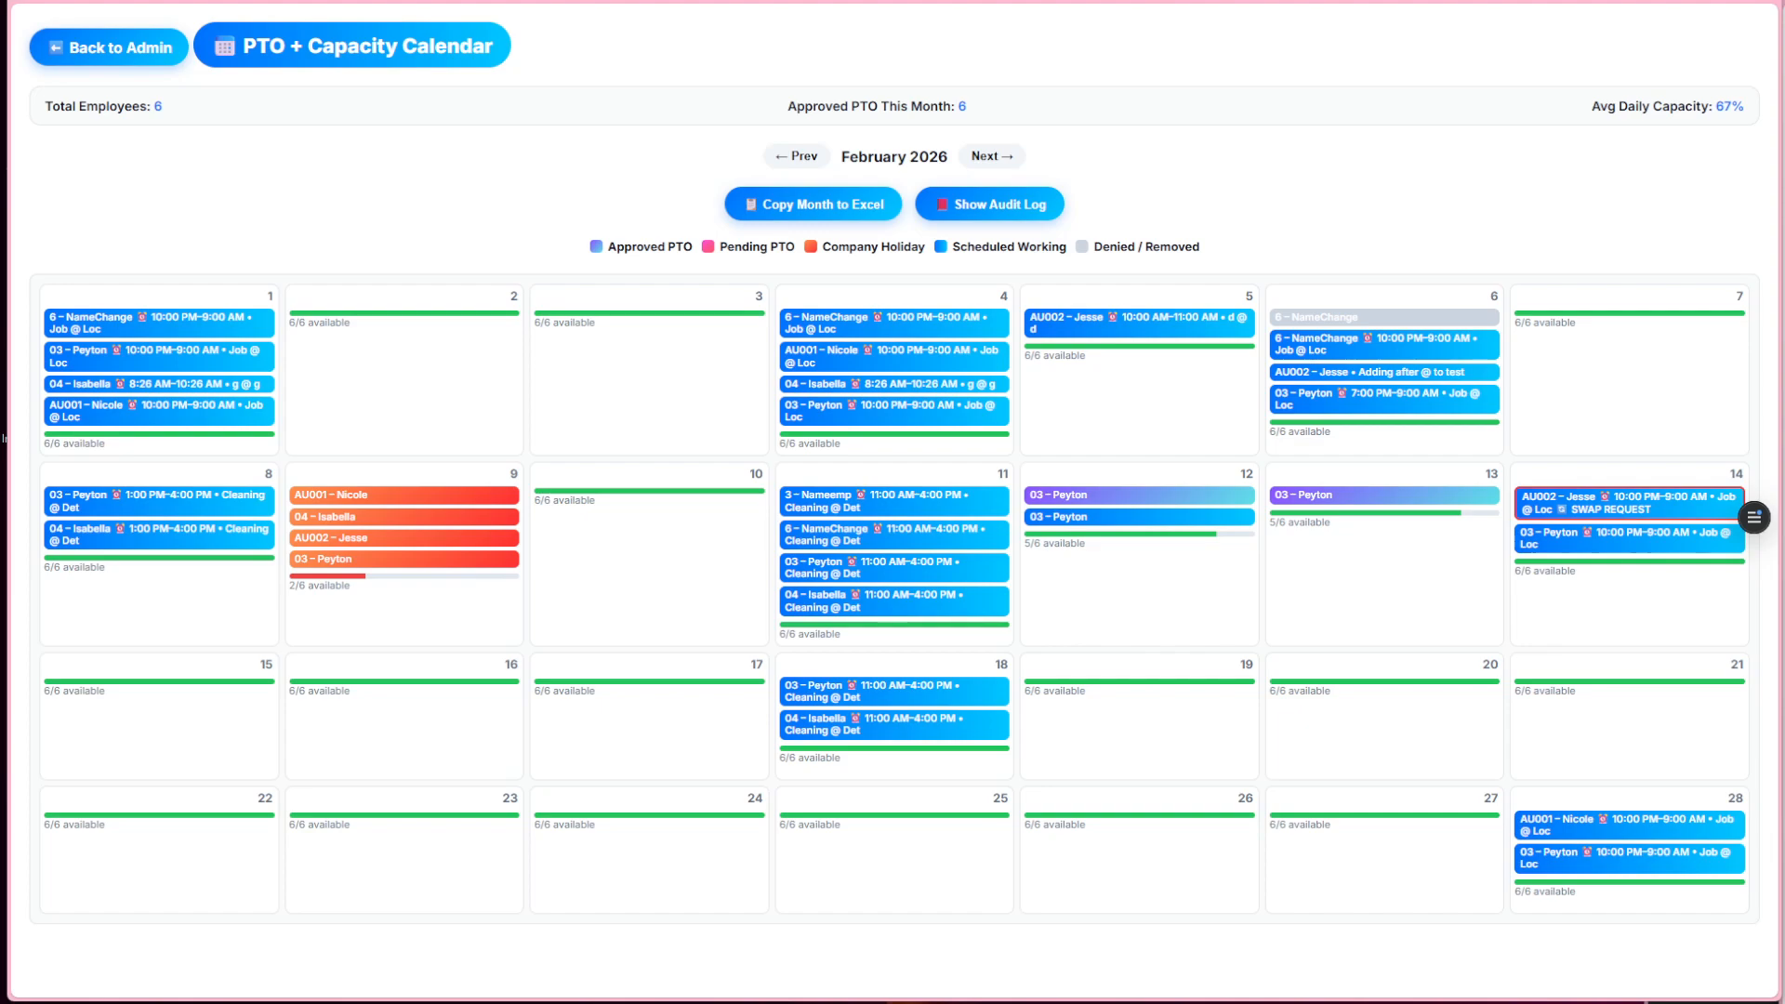
# In the employee page's upcoming shifts, send a swap request for the Wed, 2/11 shift with the last listed employee and close the list.
pyautogui.moveTo(1784, 139); pyautogui.dragTo(1260, 0)
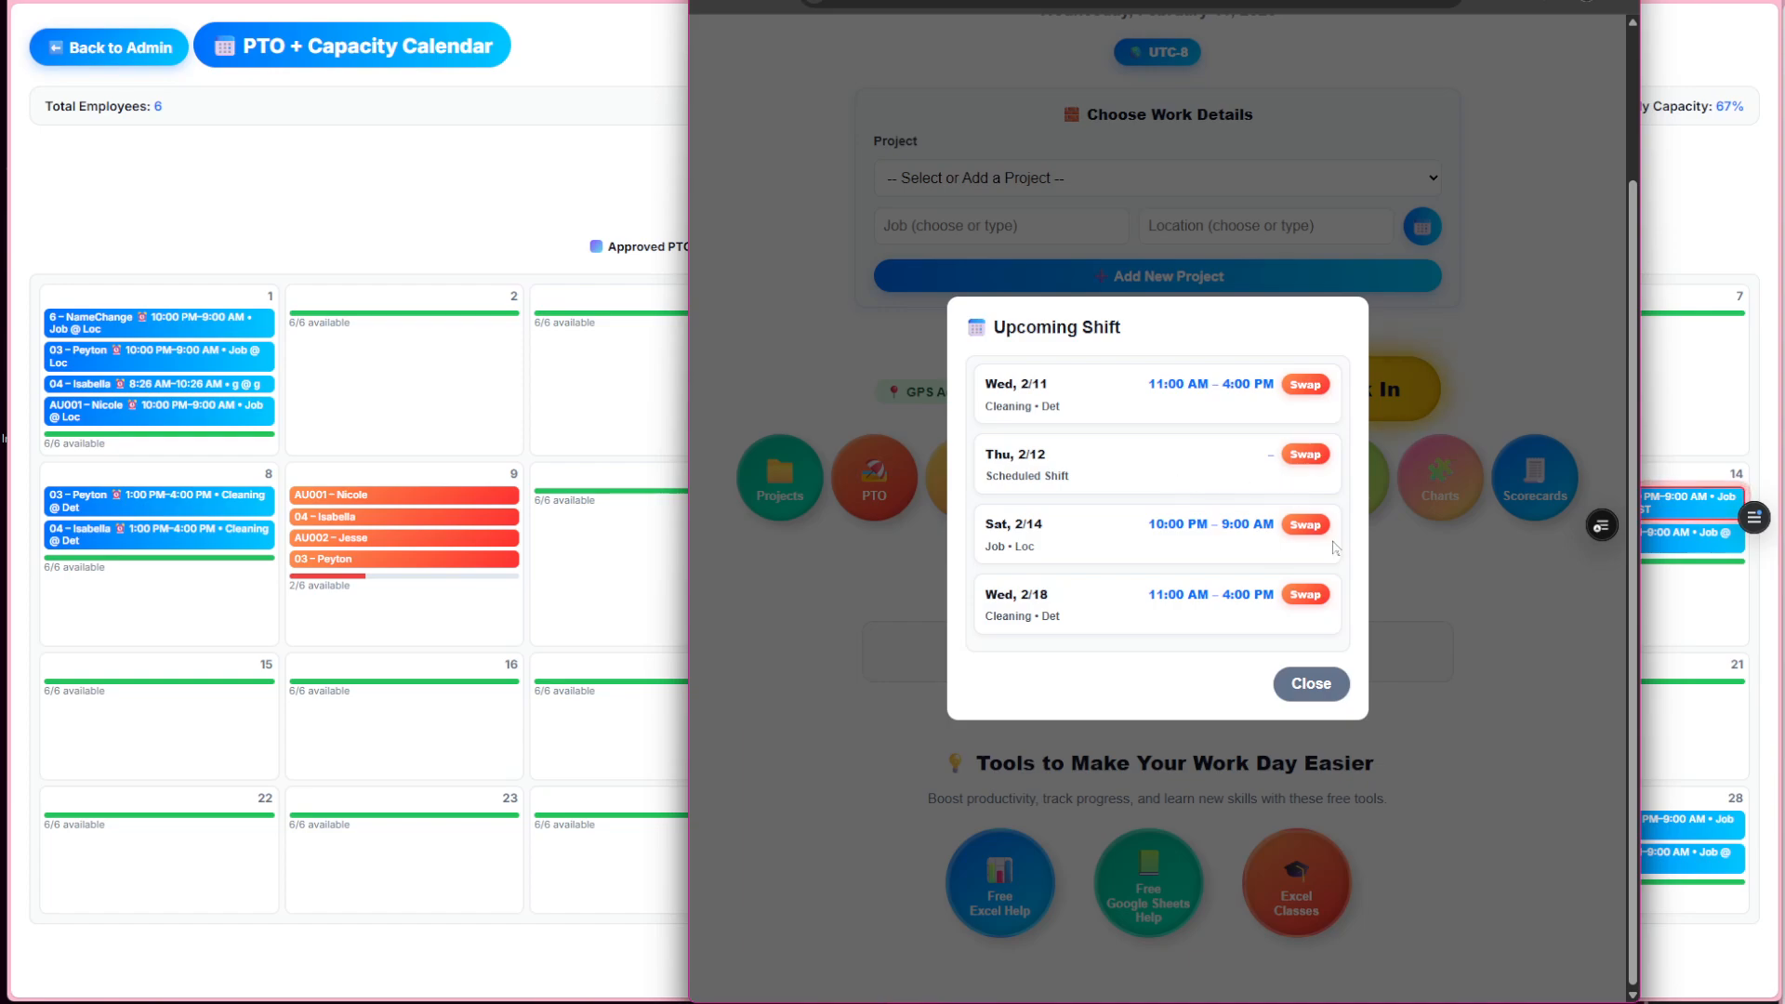
pyautogui.click(1319, 392)
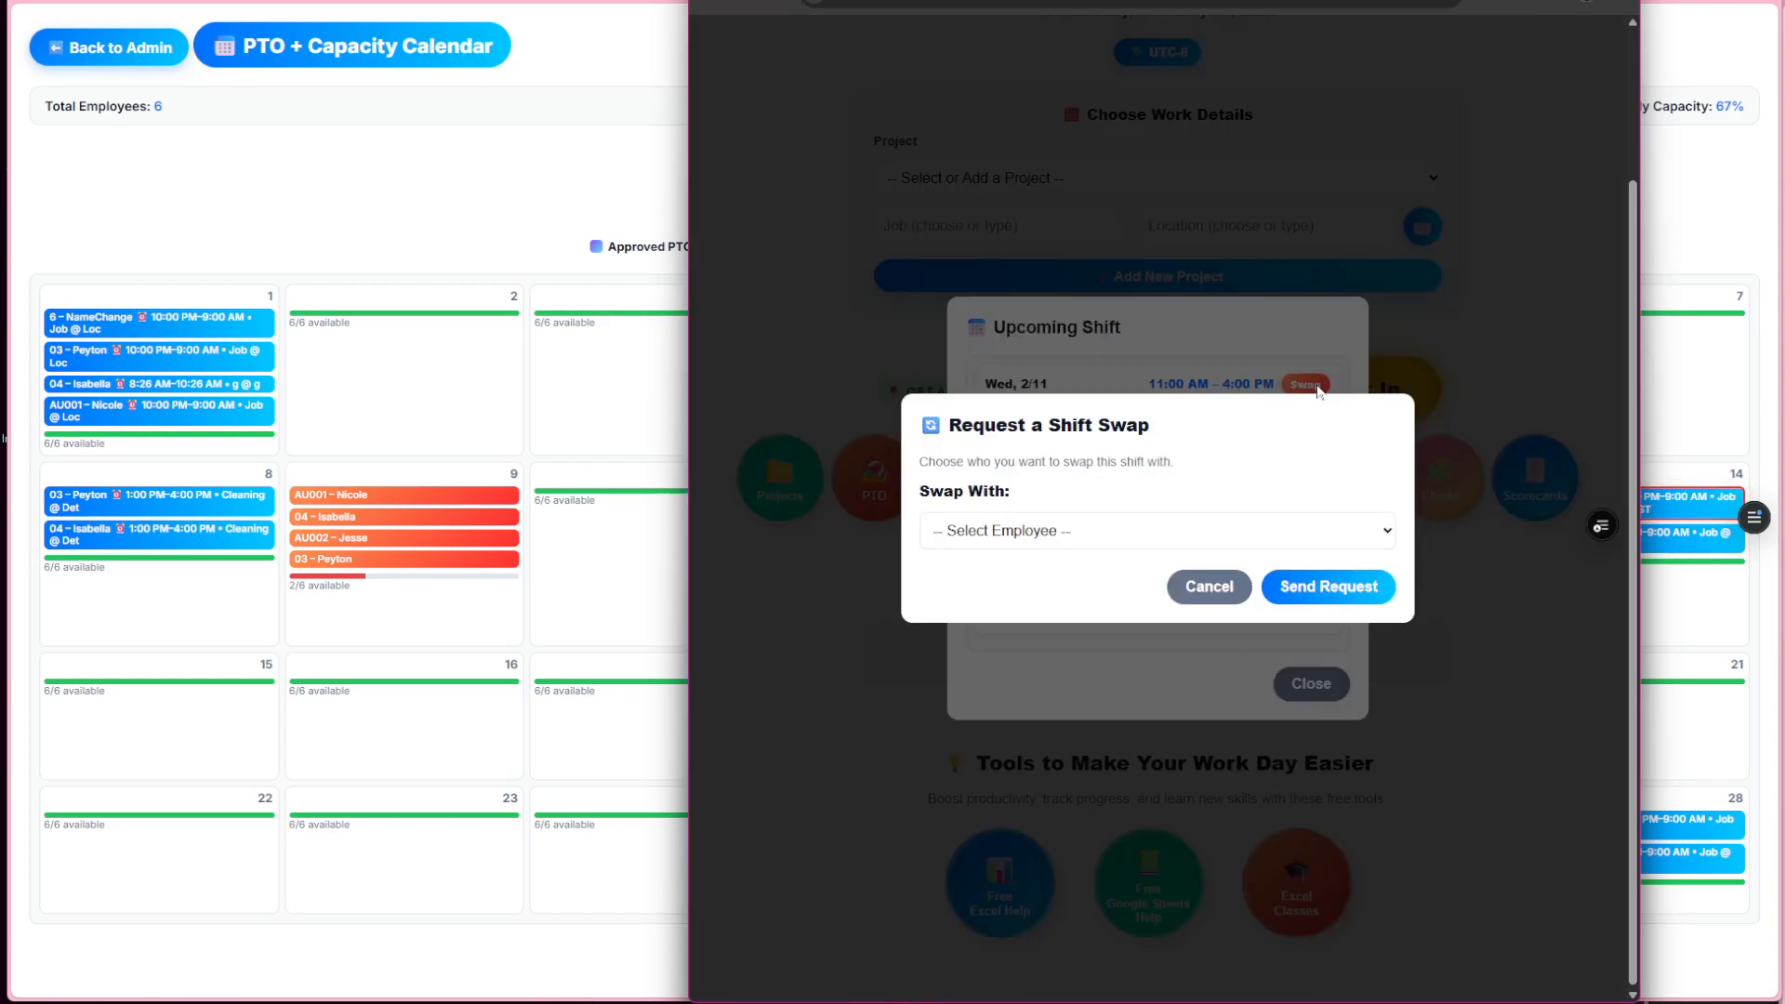
pyautogui.click(1261, 534)
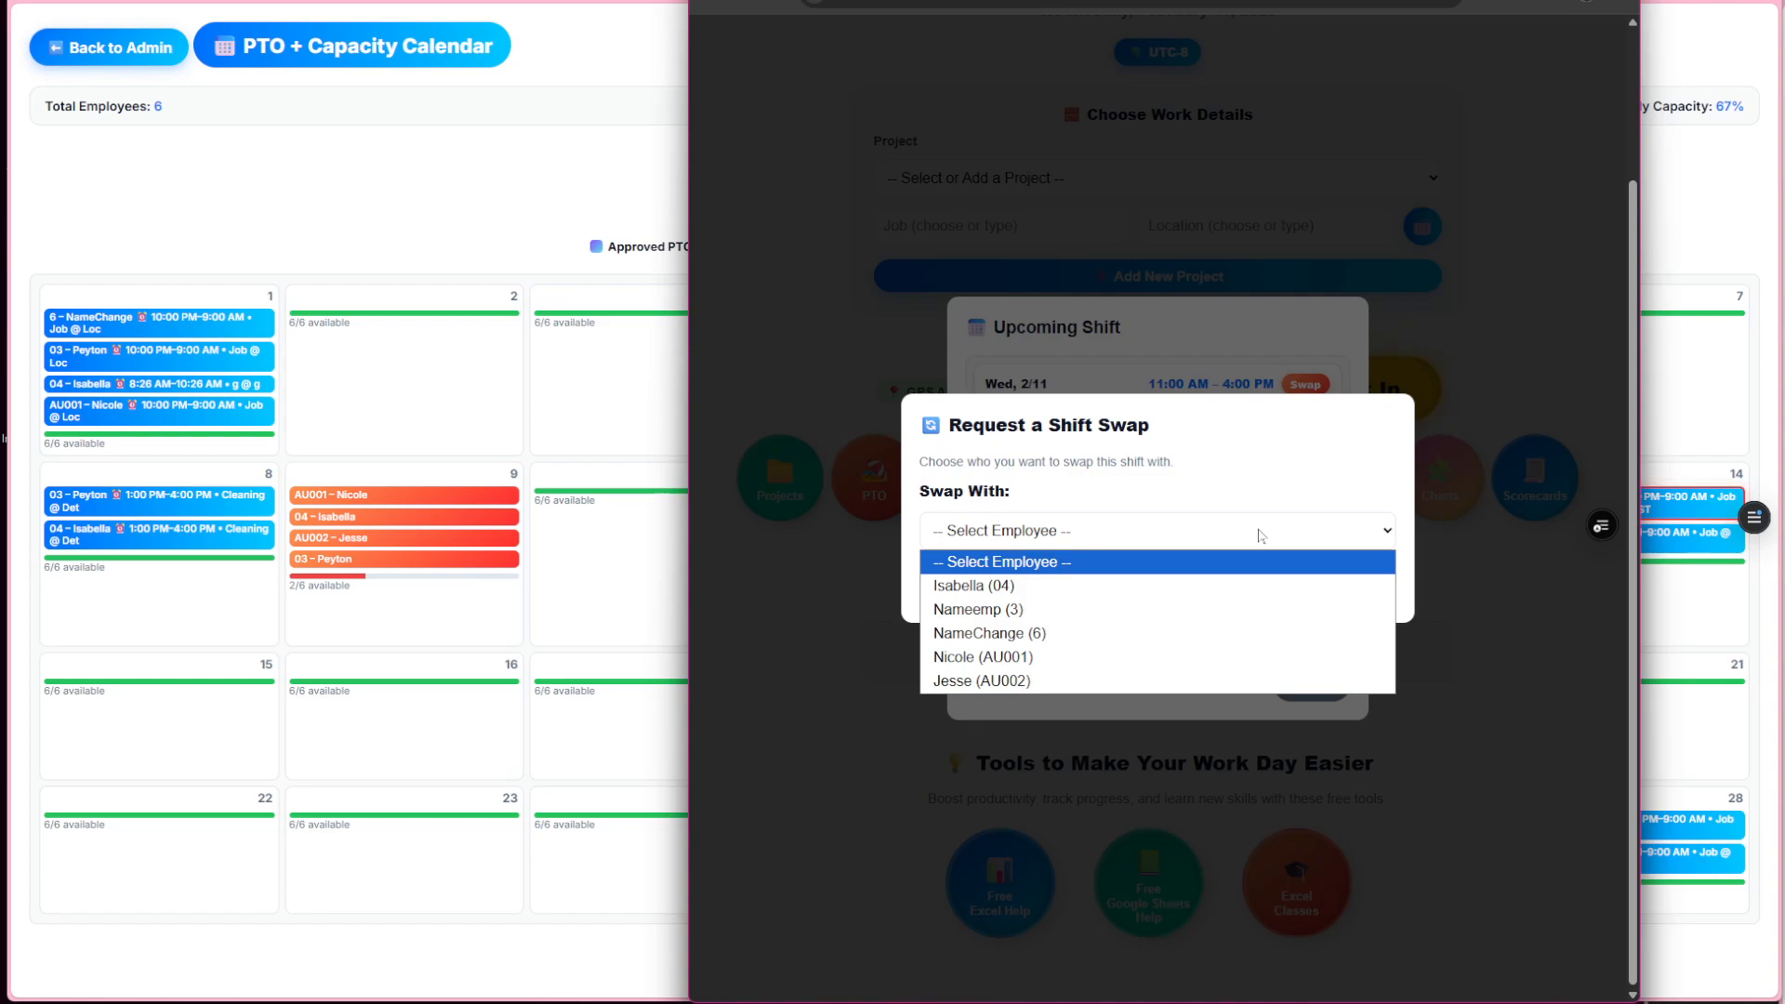
pyautogui.click(1202, 681)
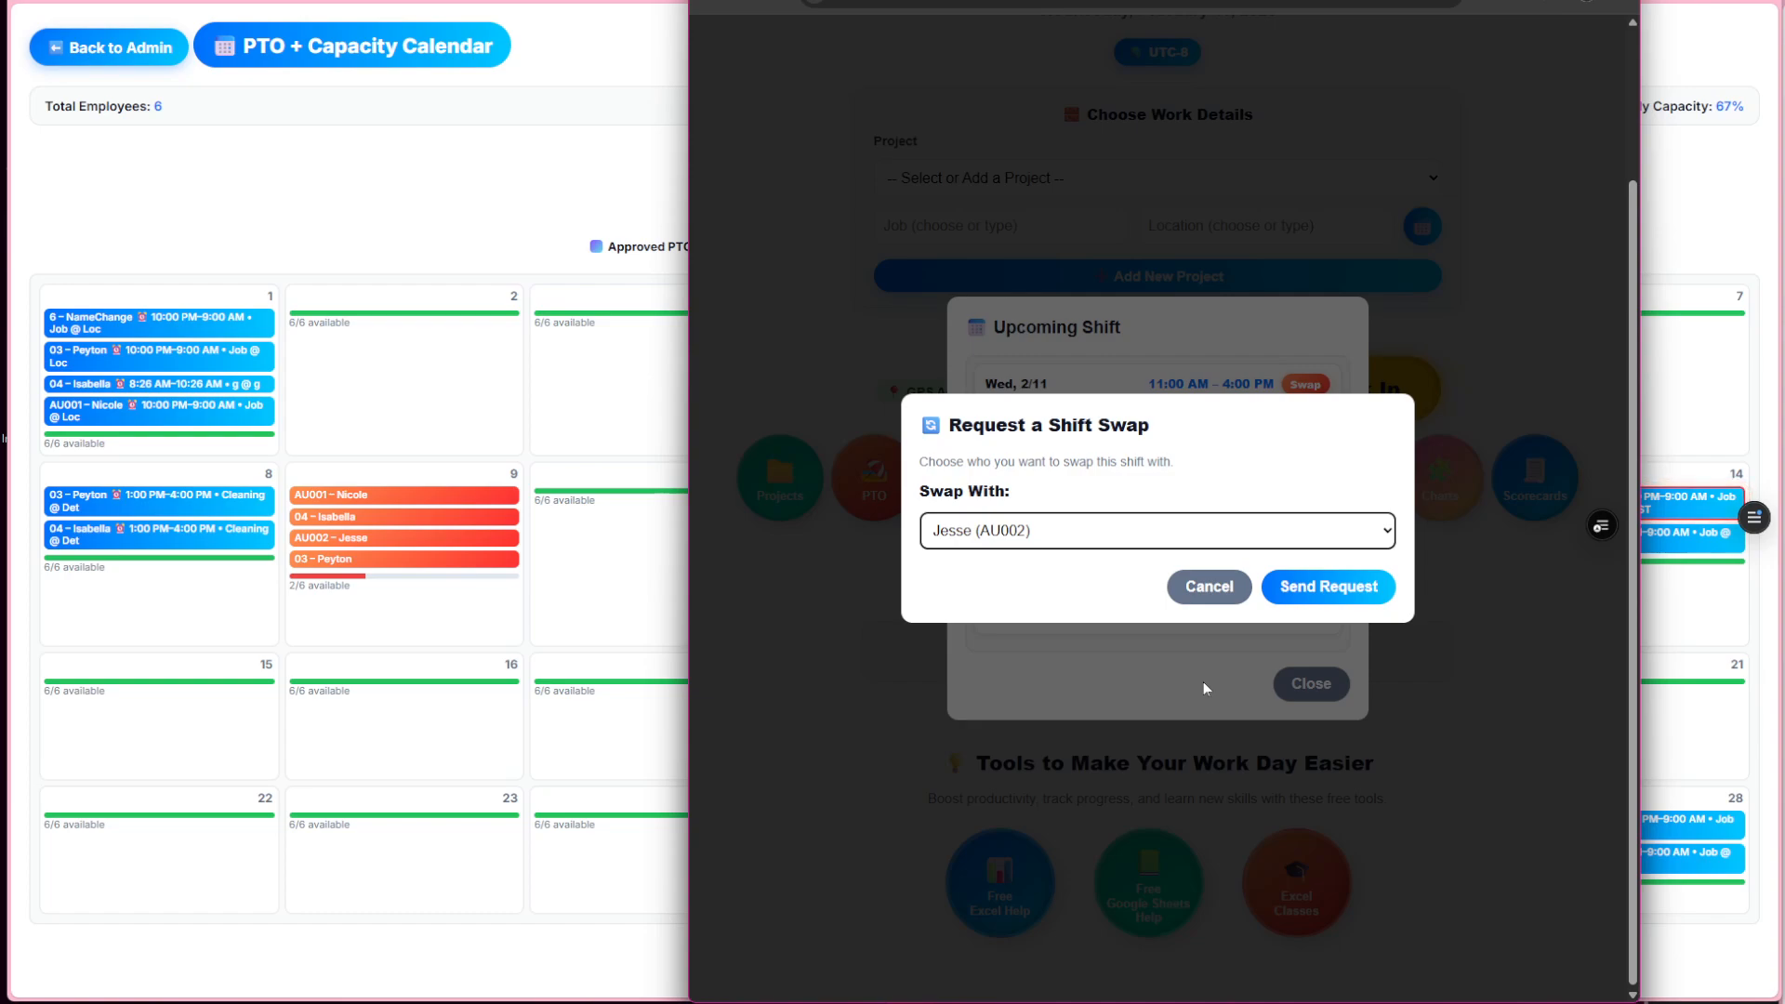
pyautogui.click(1357, 595)
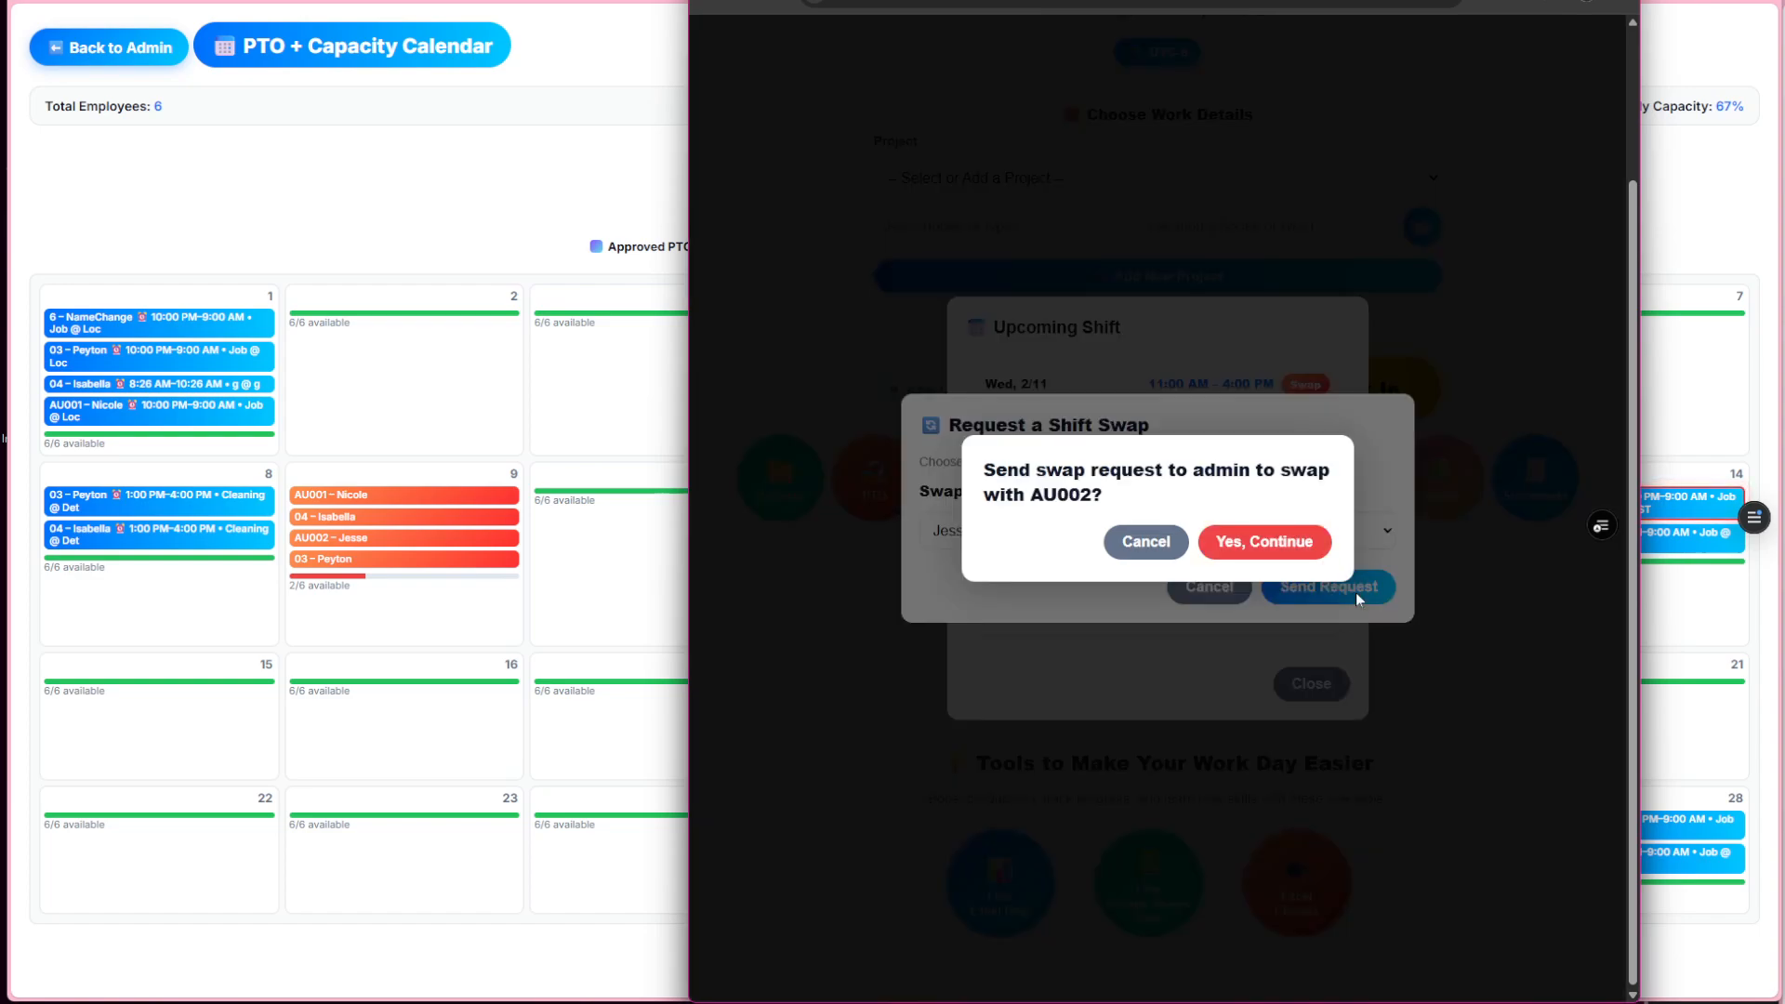
pyautogui.click(1248, 541)
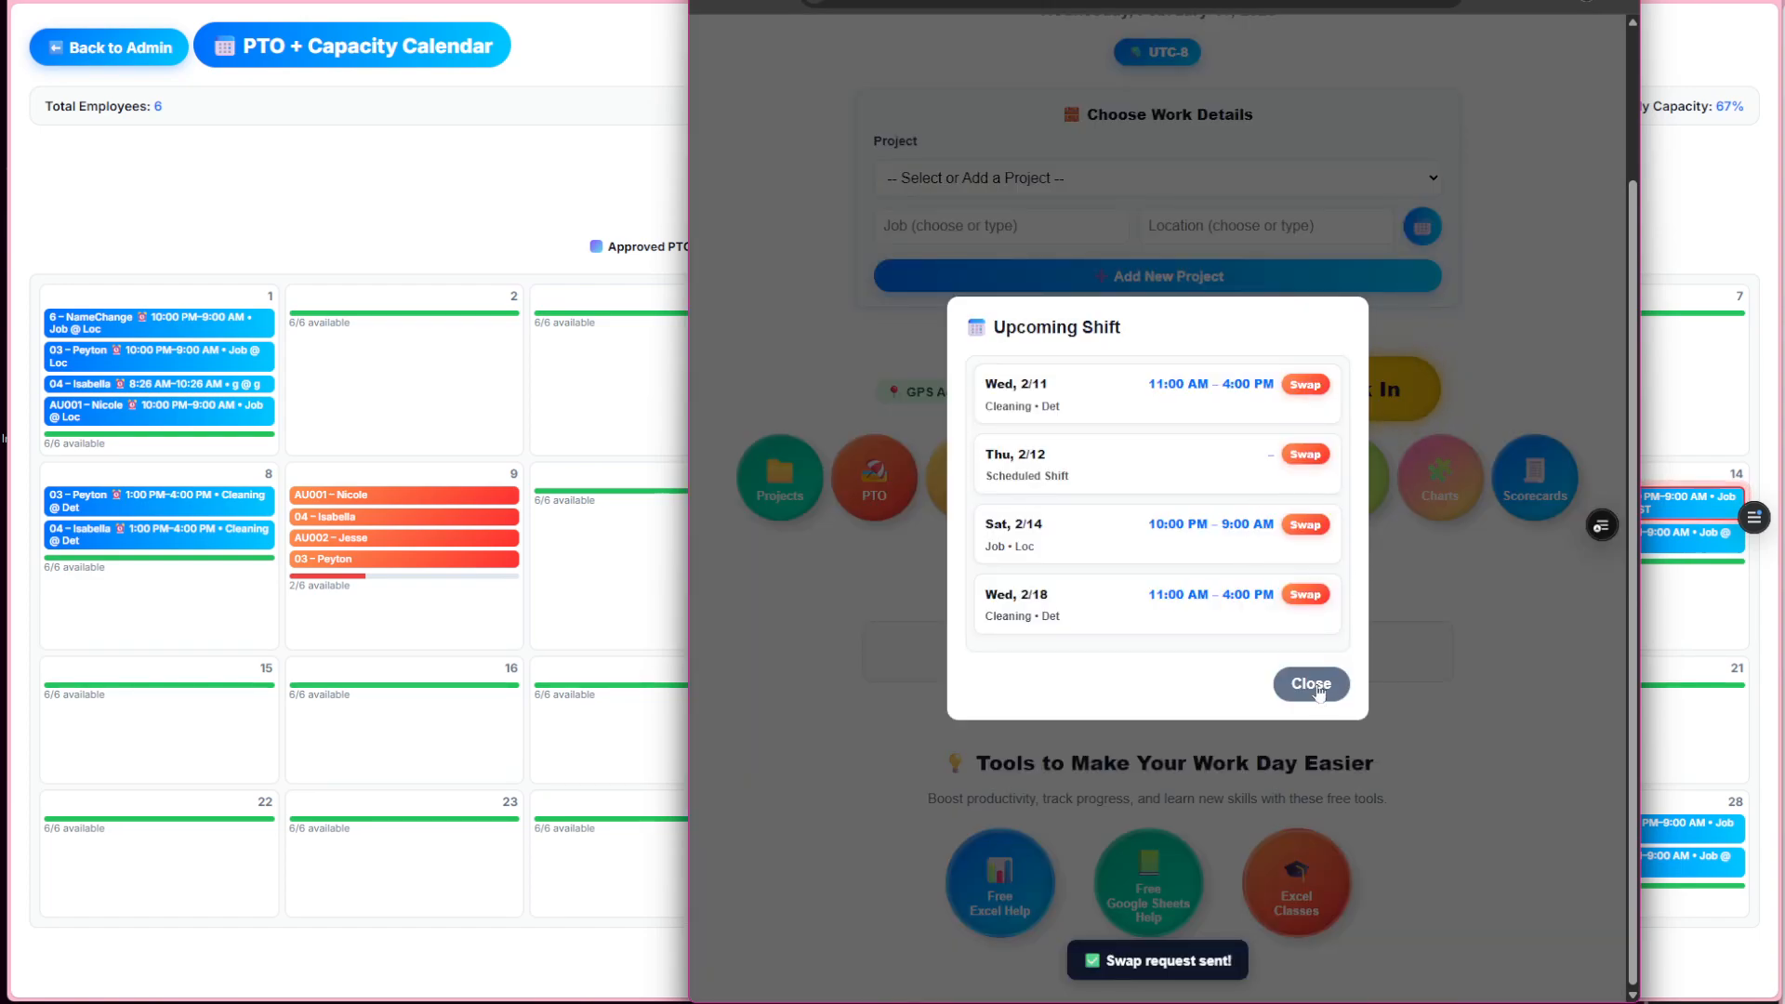
pyautogui.click(1311, 685)
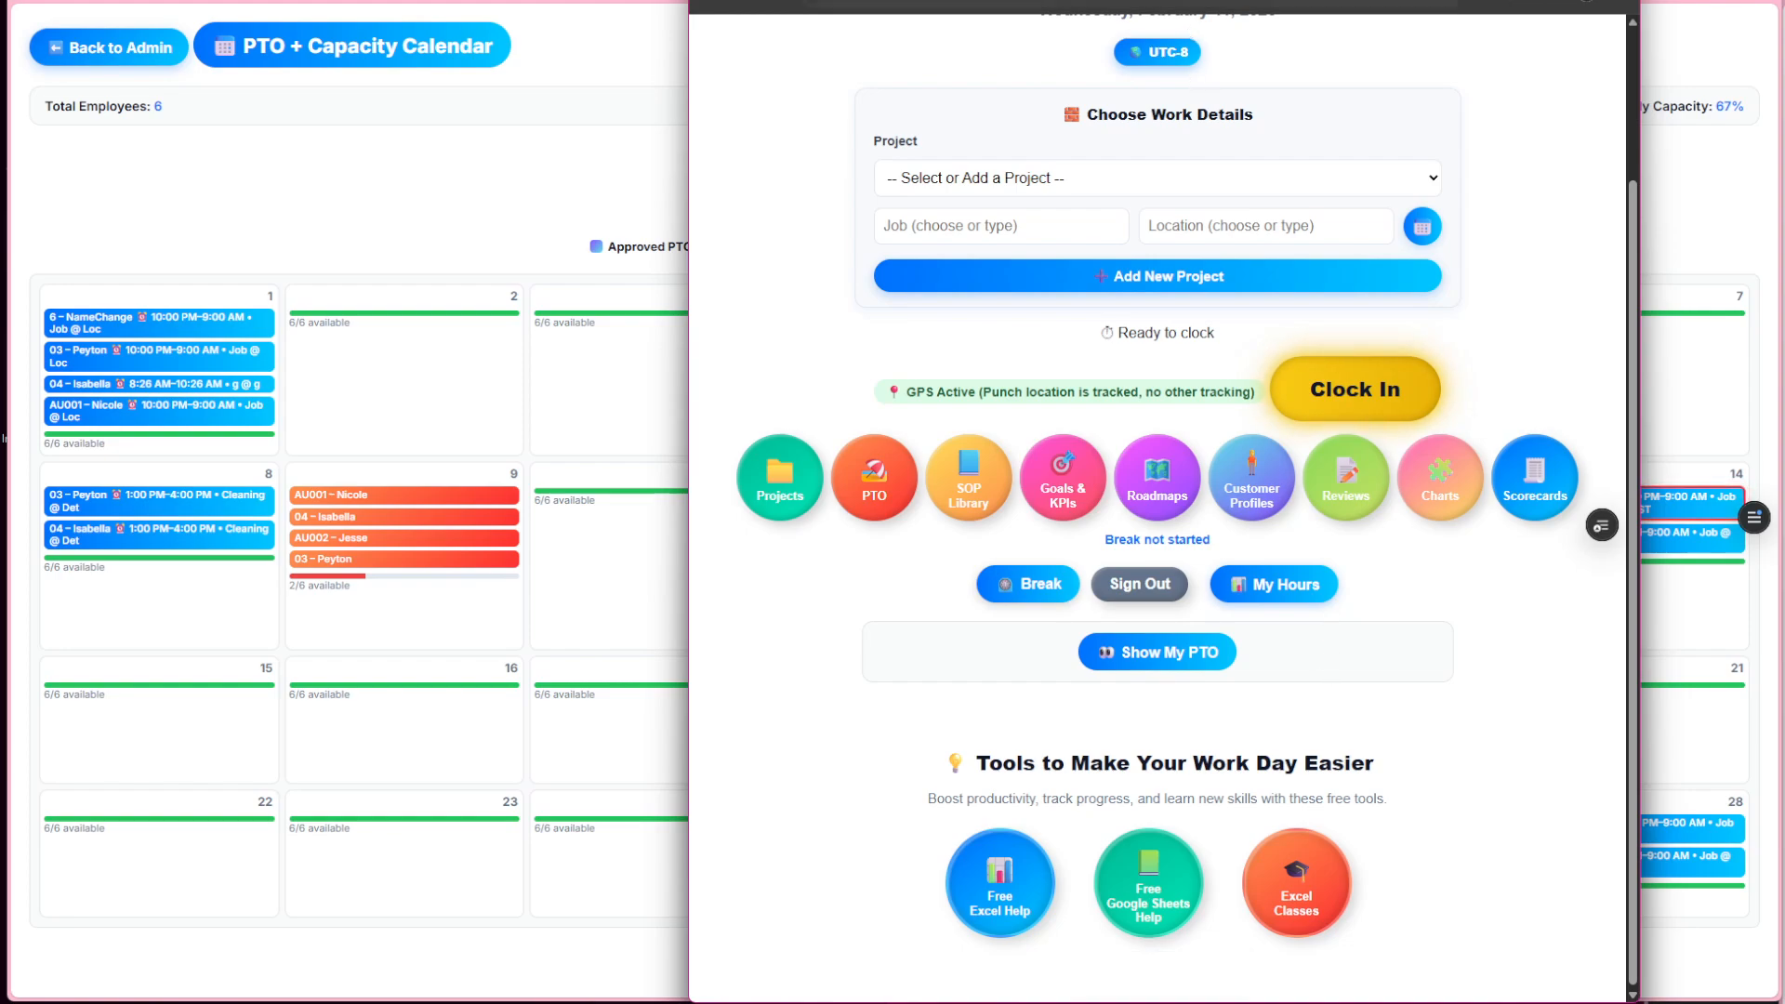
# Return to the admin calendar and approve the swap request on the February 11 shift.
pyautogui.moveTo(1181, 0); pyautogui.dragTo(1784, 10)
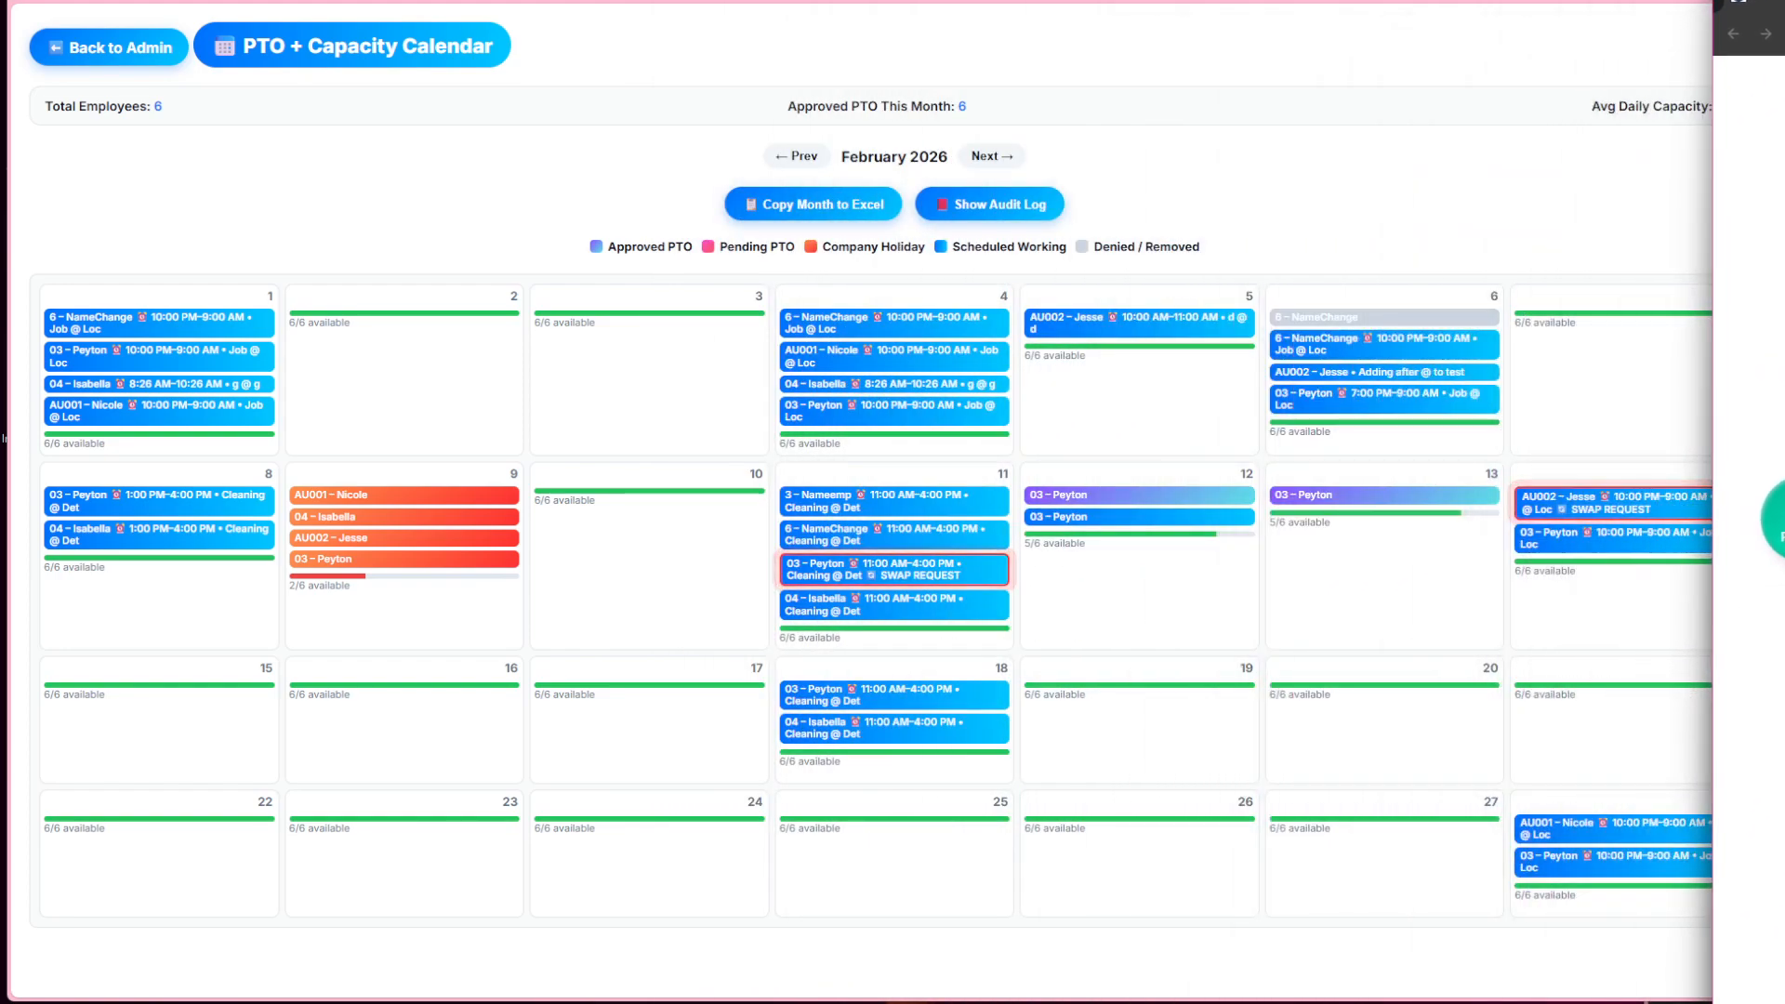
pyautogui.click(955, 584)
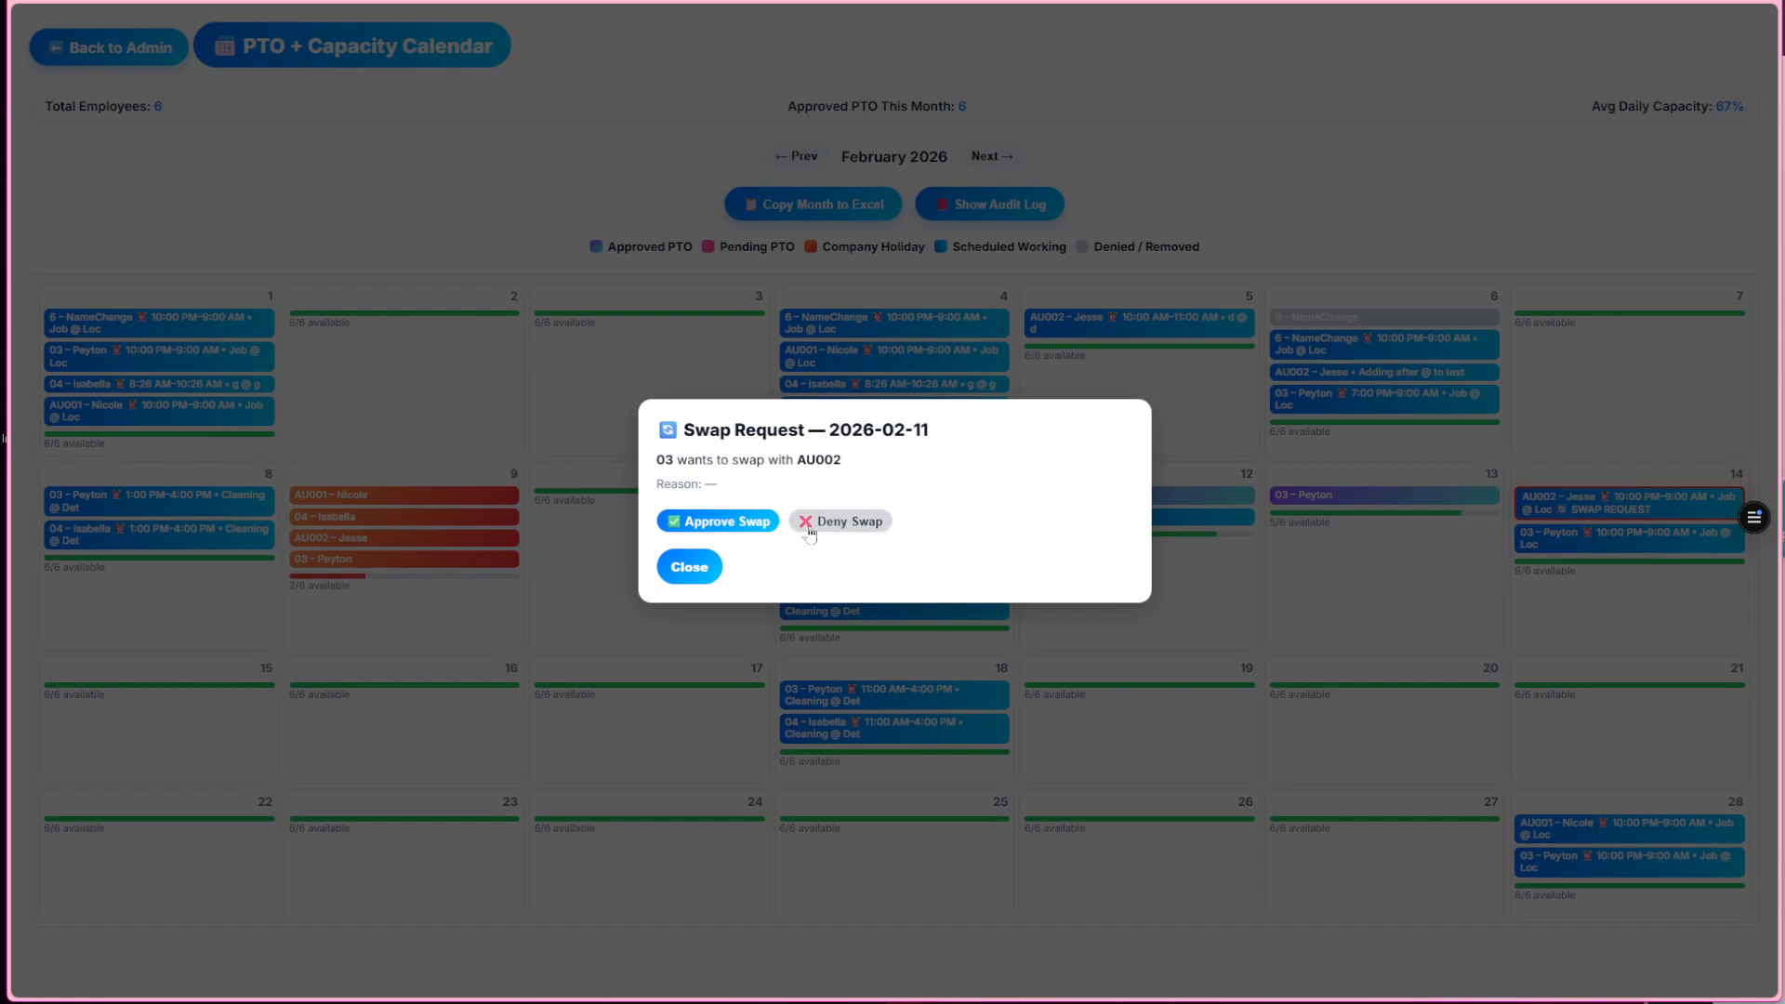
pyautogui.click(758, 526)
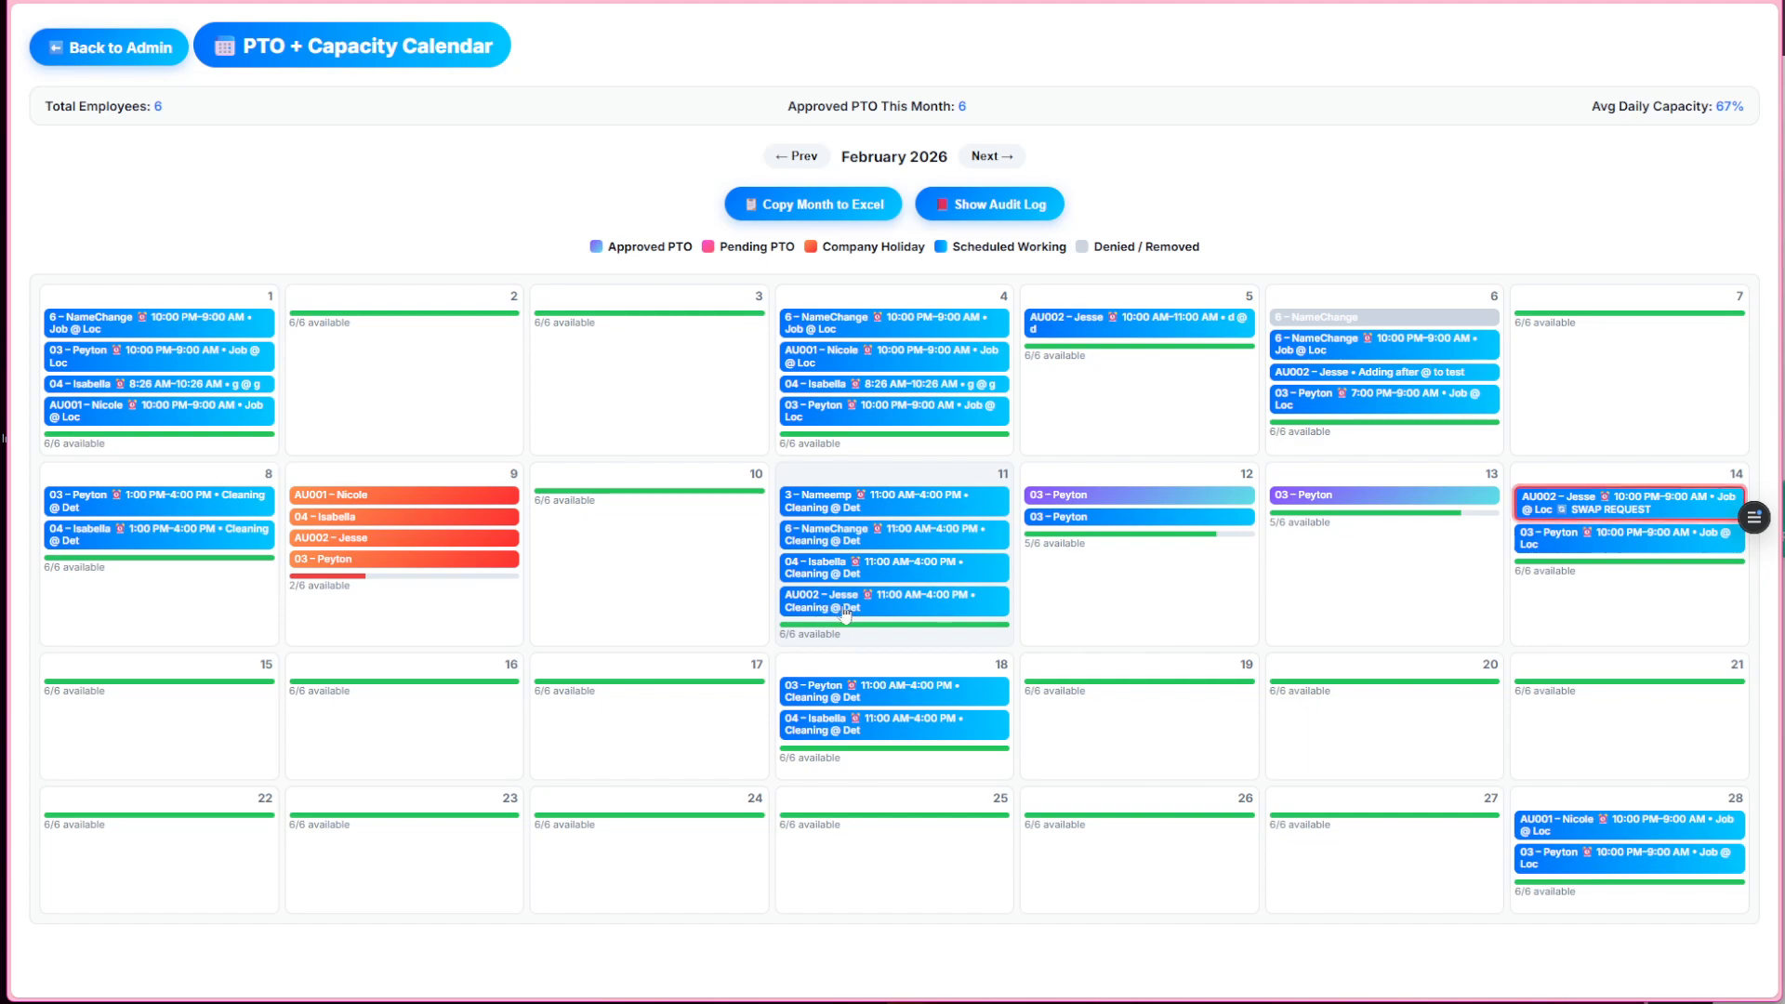
# Check the upcoming shifts on the employee page for the effect of the approved swap, and return to the admin calendar.
pyautogui.moveTo(1784, 76); pyautogui.dragTo(1135, 20)
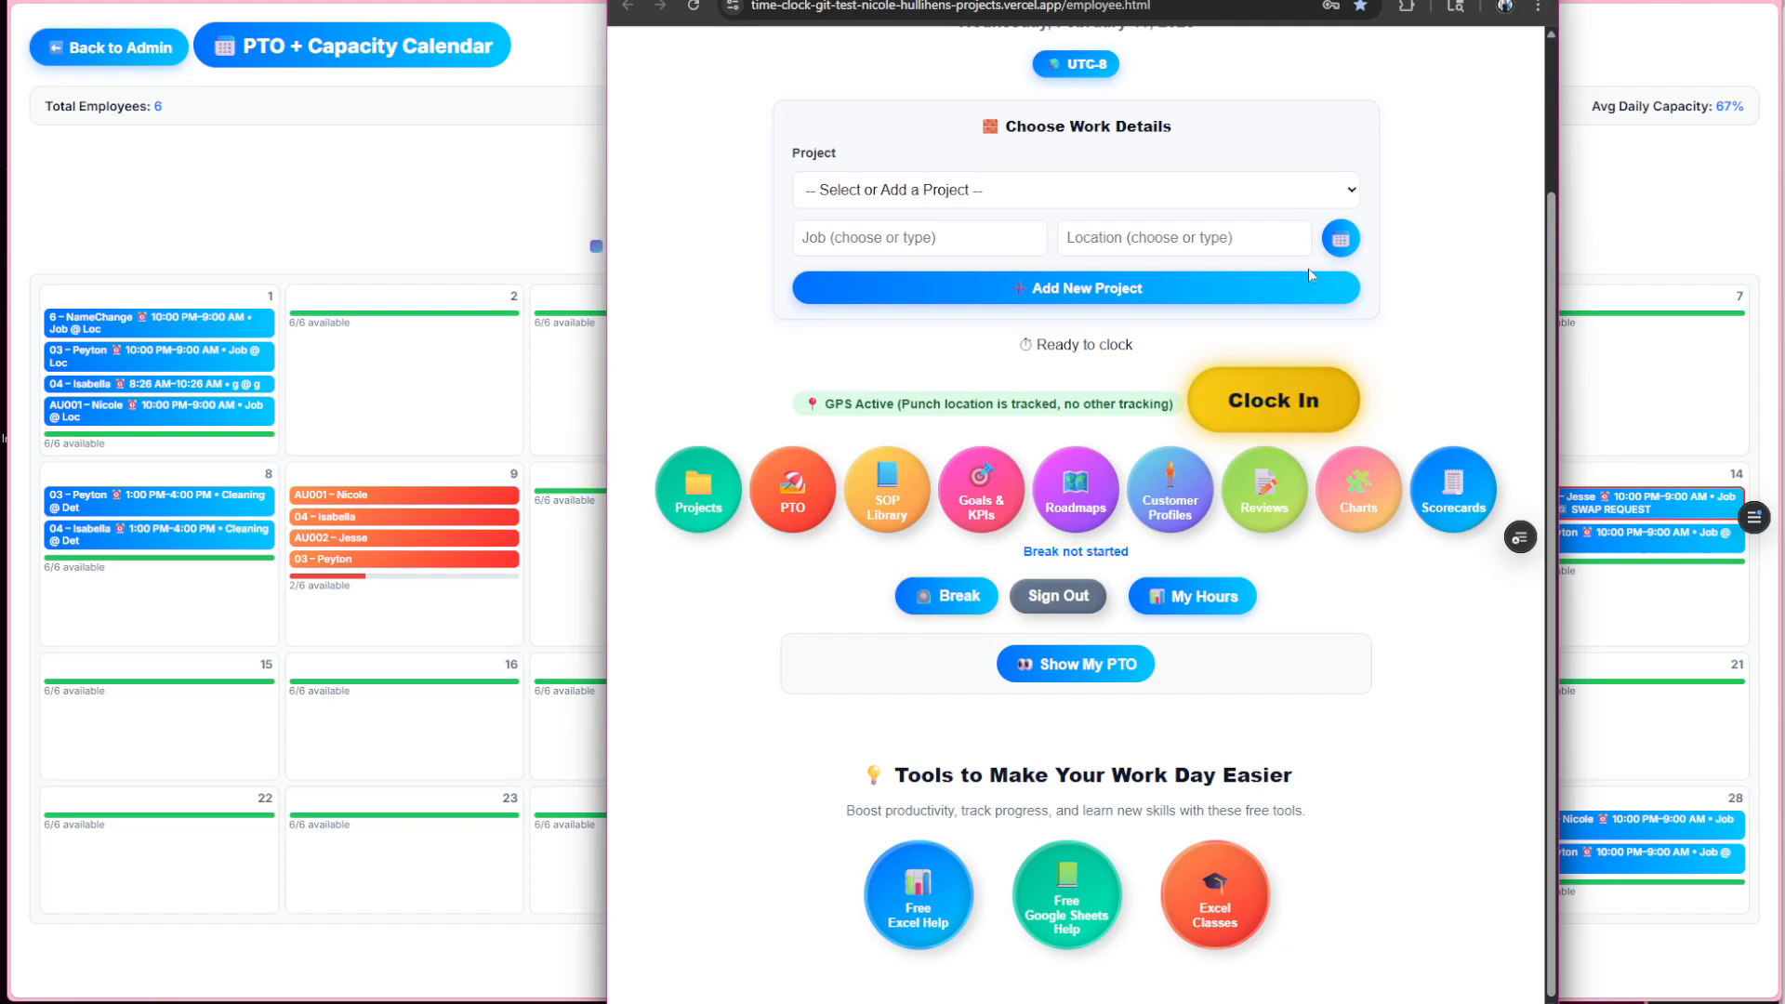
pyautogui.click(1341, 239)
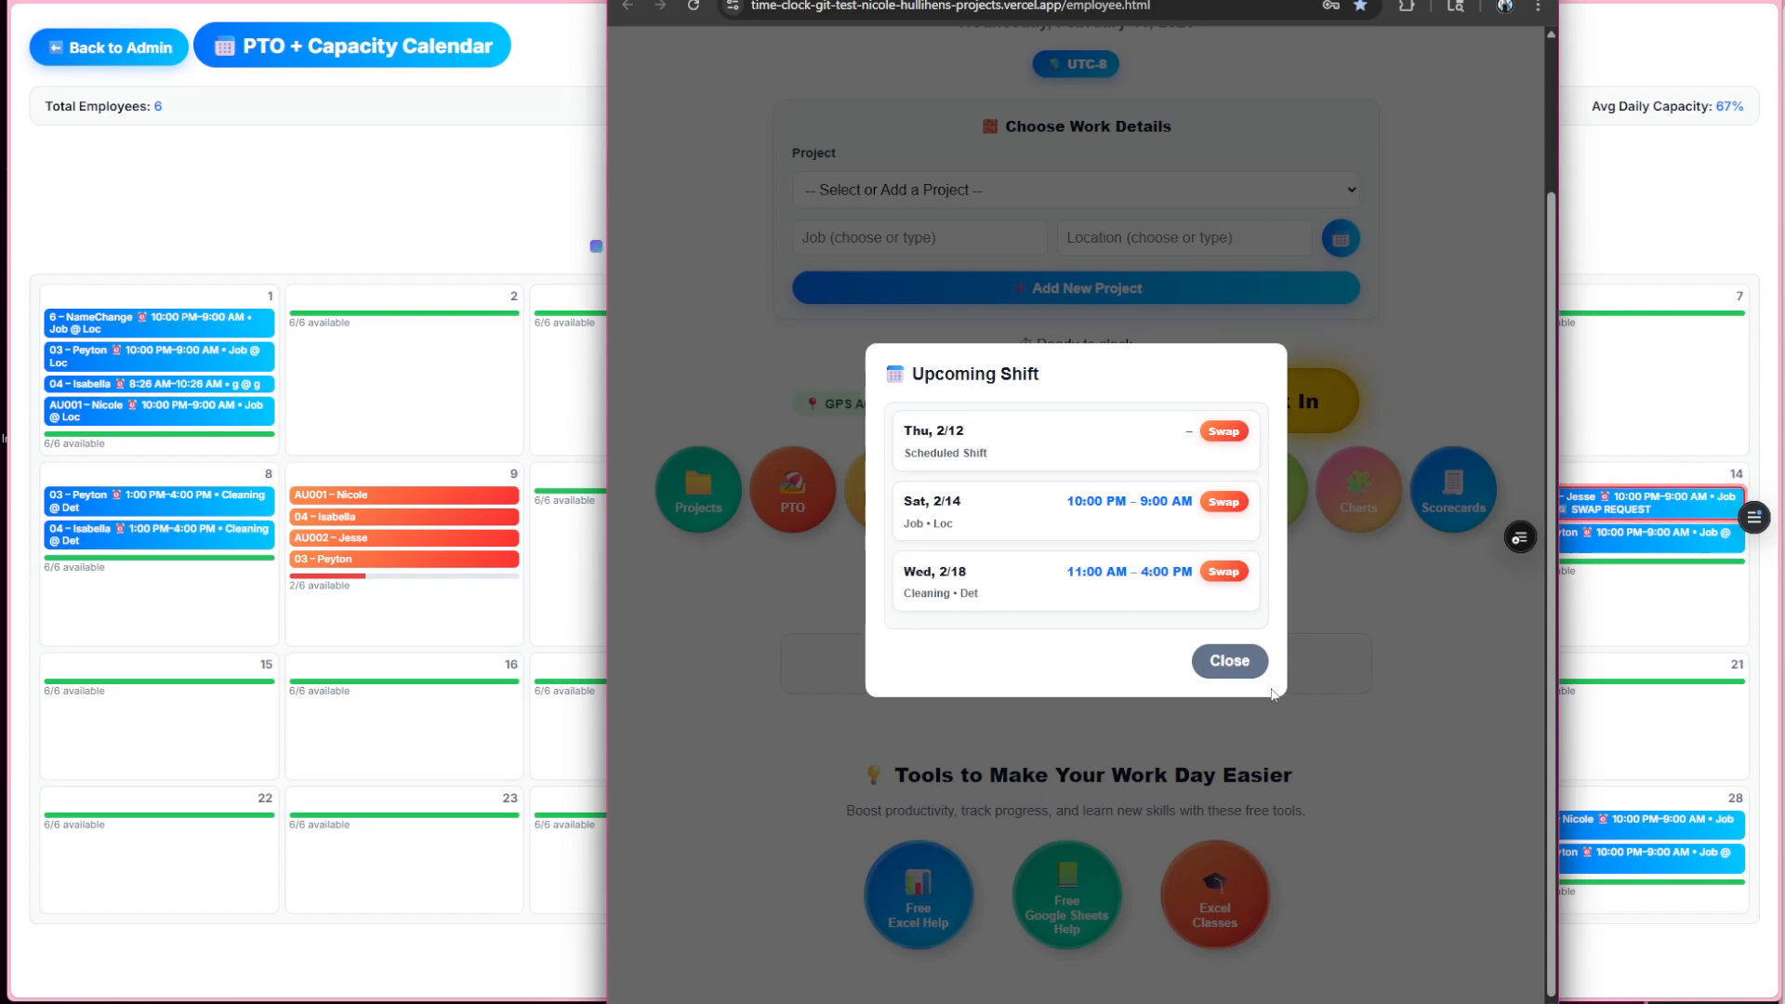
pyautogui.click(1222, 667)
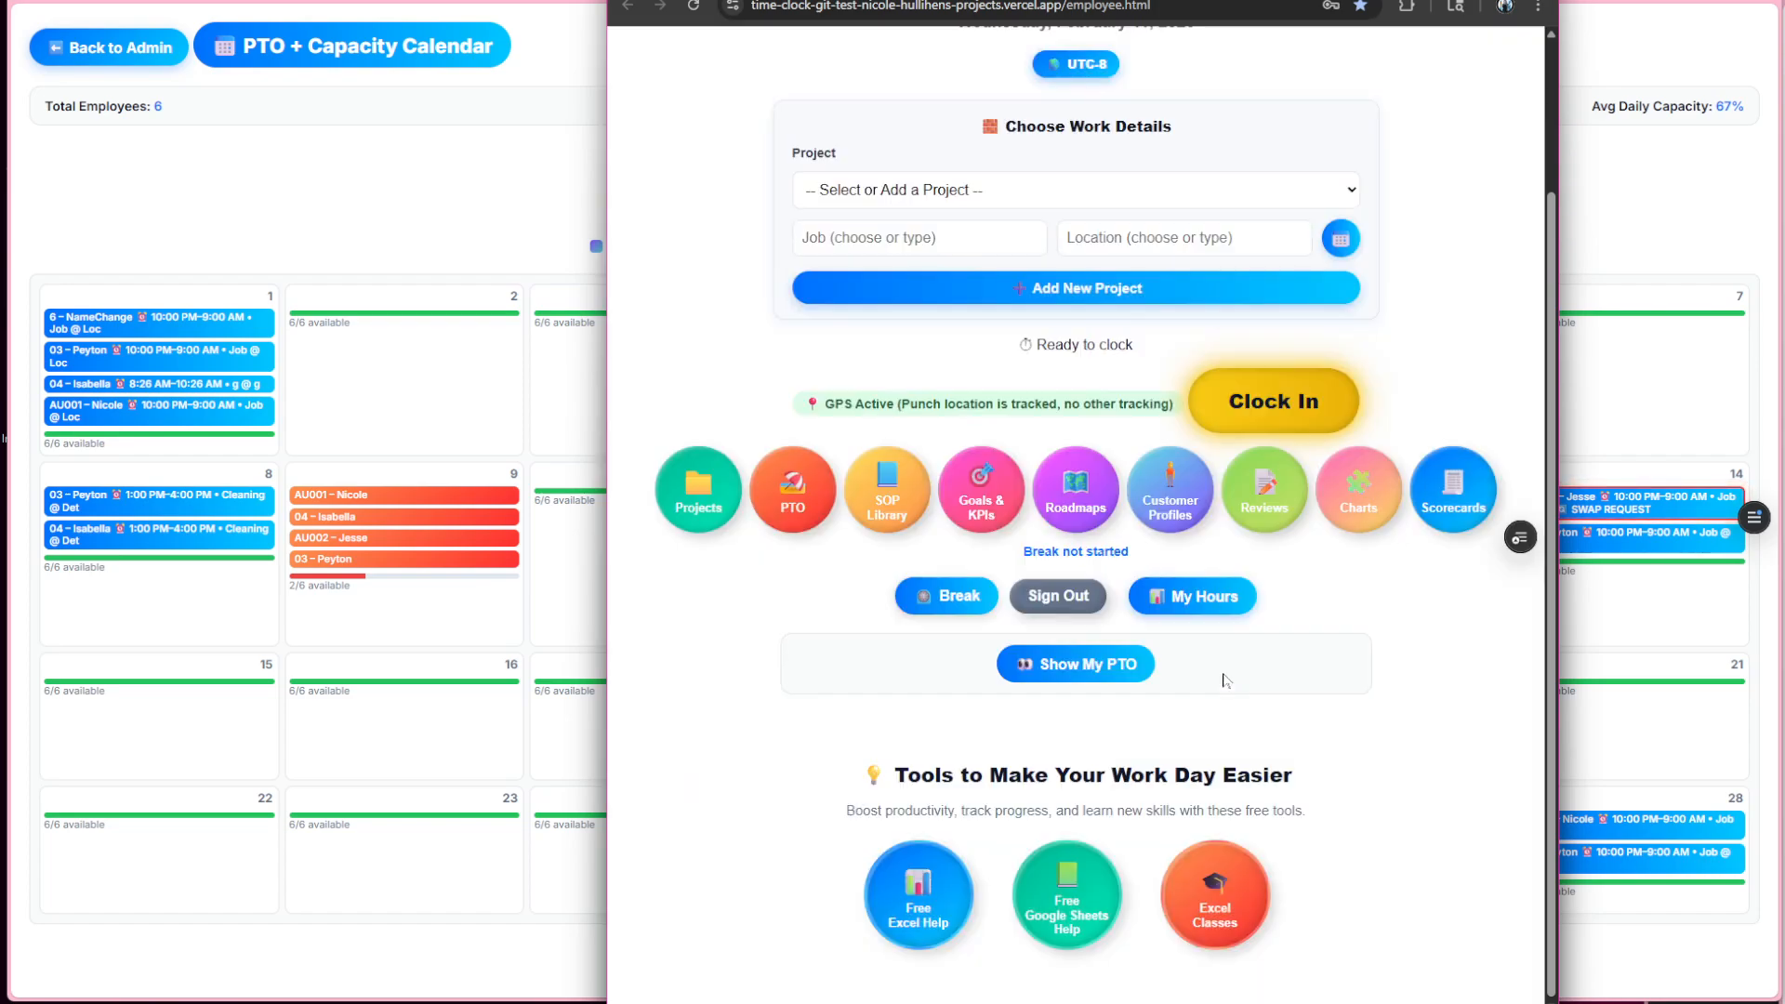
pyautogui.moveTo(1116, 3); pyautogui.dragTo(1784, 37)
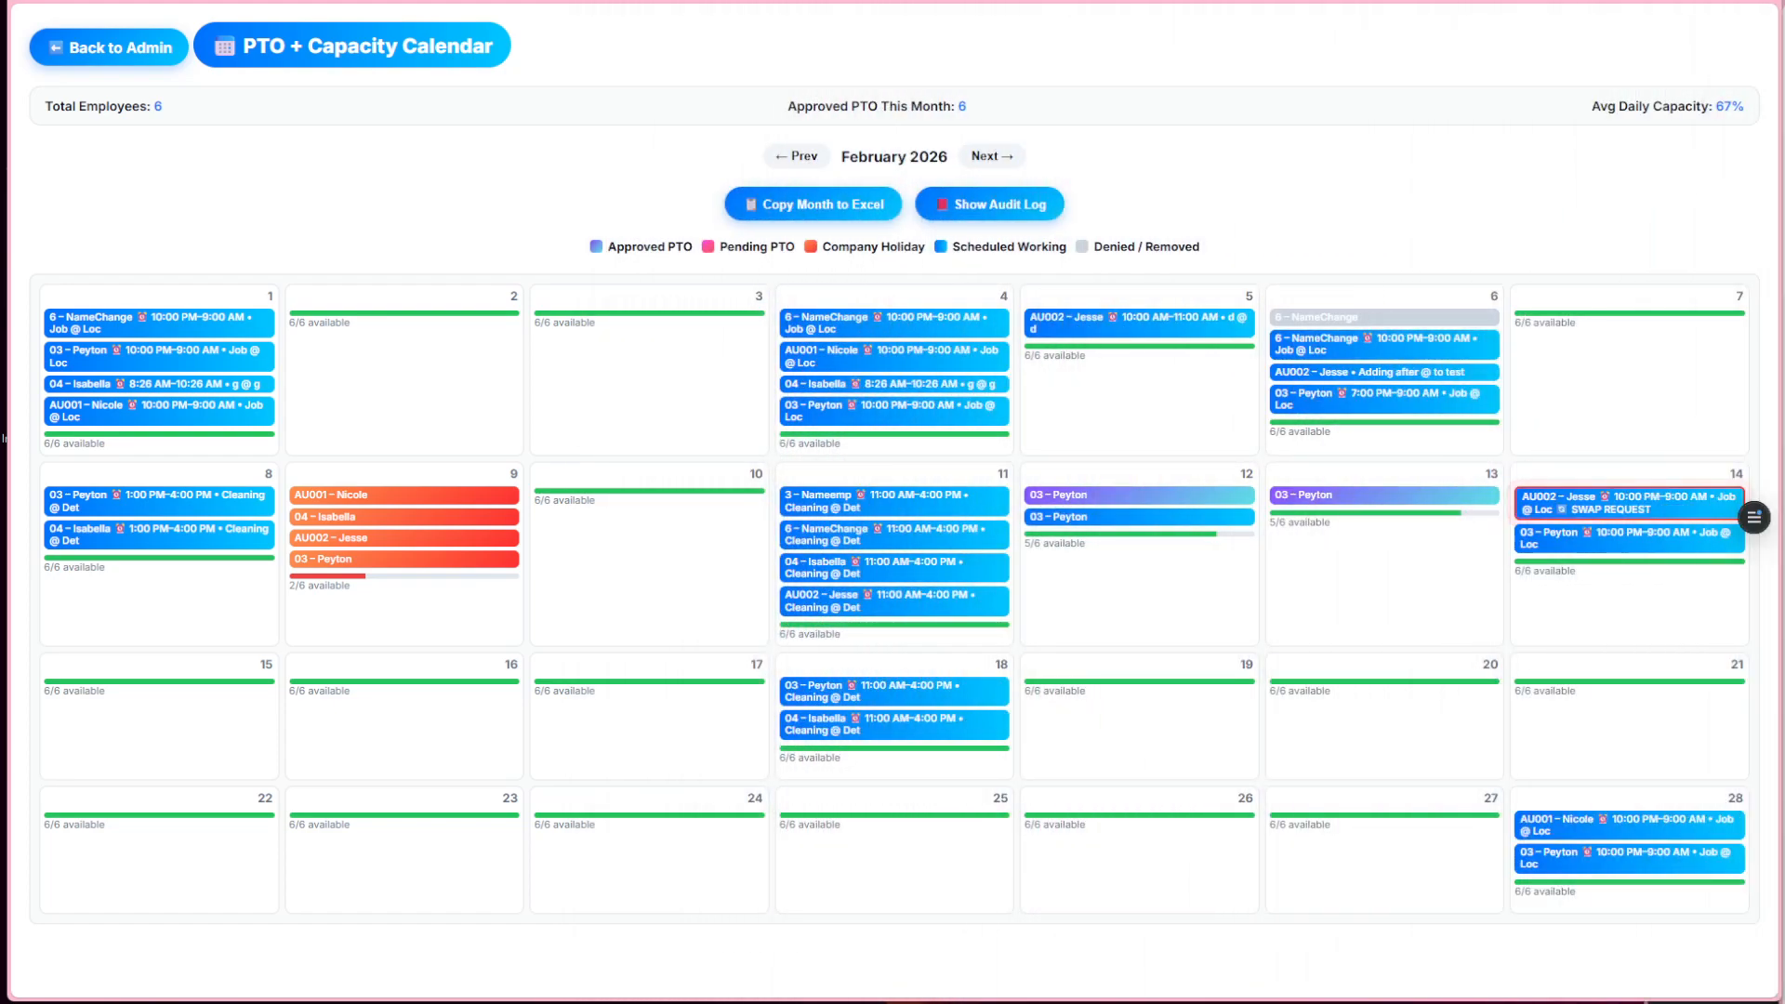